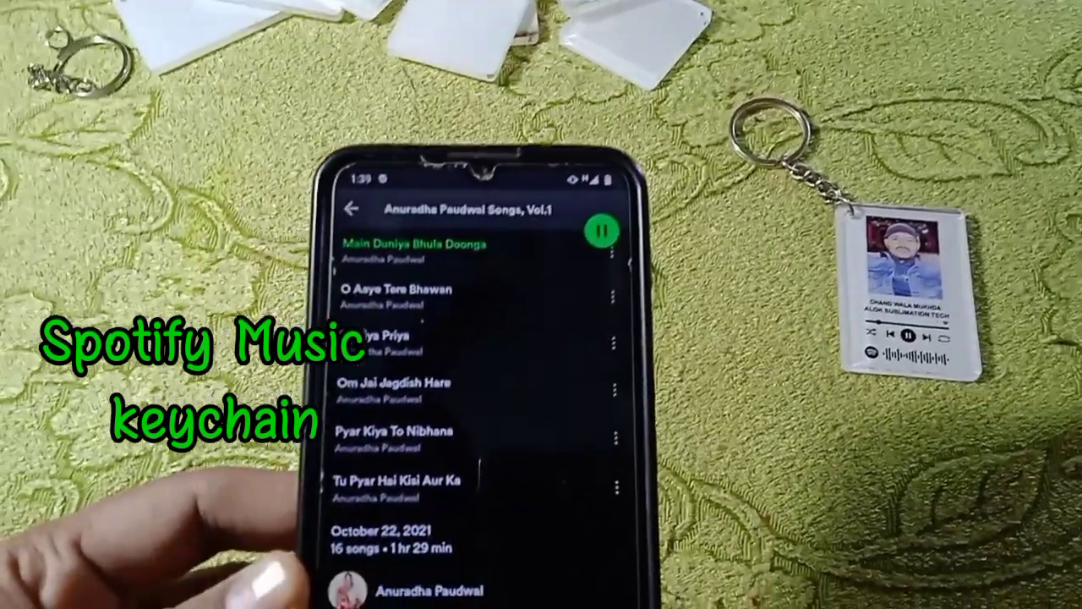
scroll(490, 422, "up", 10)
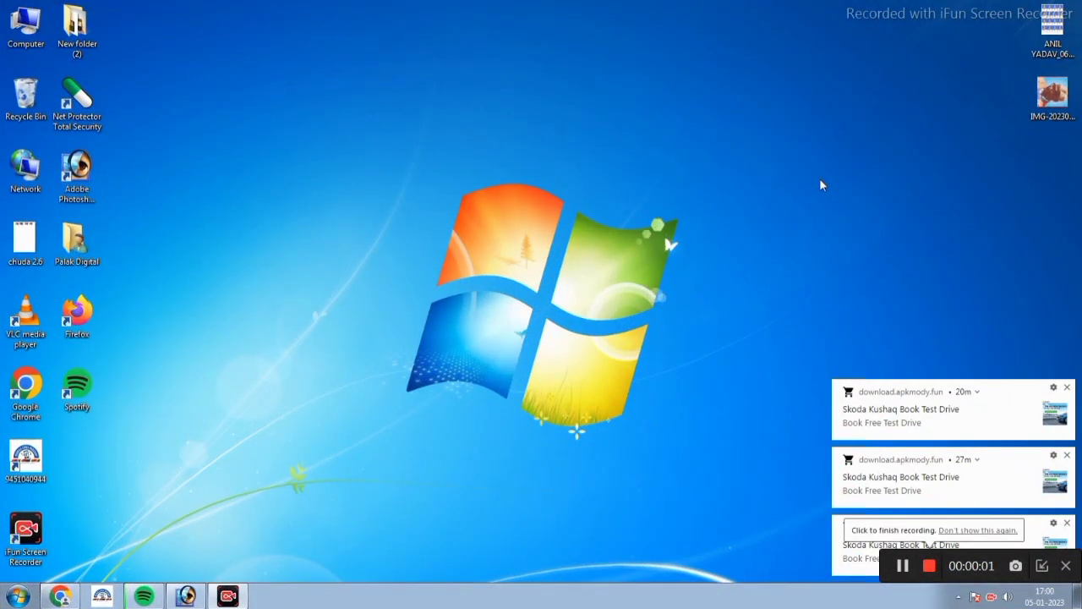
right_click(566, 160)
left_click(603, 184)
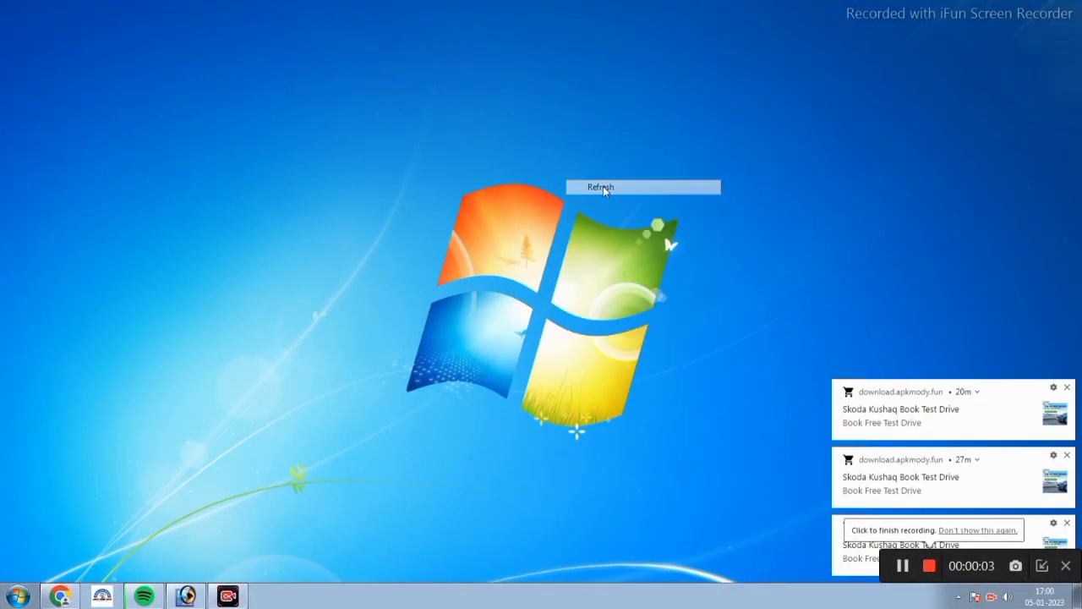
right_click(443, 180)
left_click(478, 212)
right_click(440, 156)
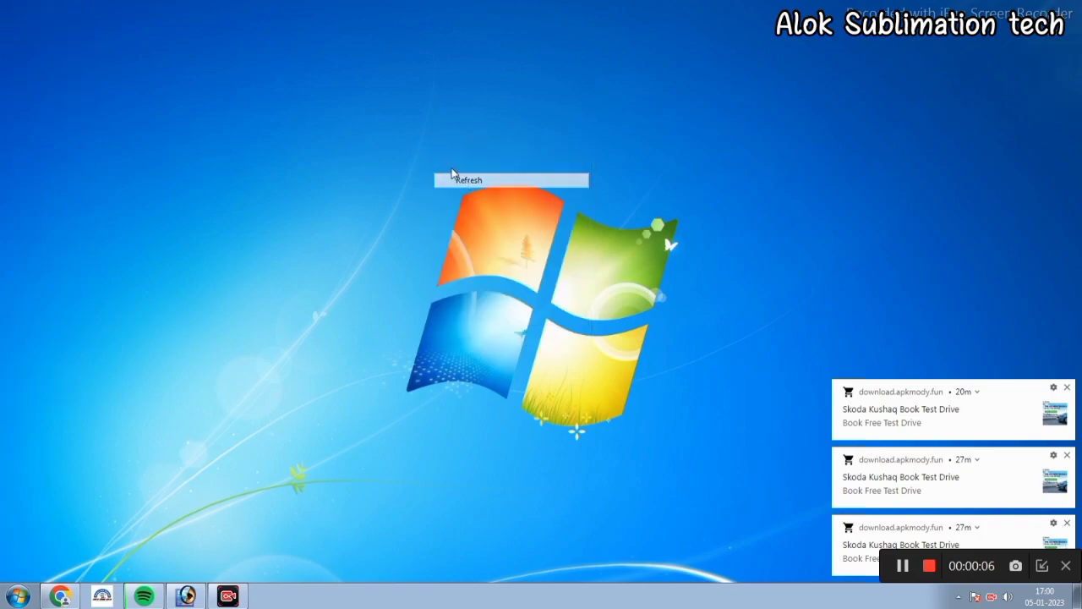
left_click(475, 194)
right_click(437, 154)
left_click(469, 188)
right_click(436, 141)
left_click(474, 179)
right_click(449, 133)
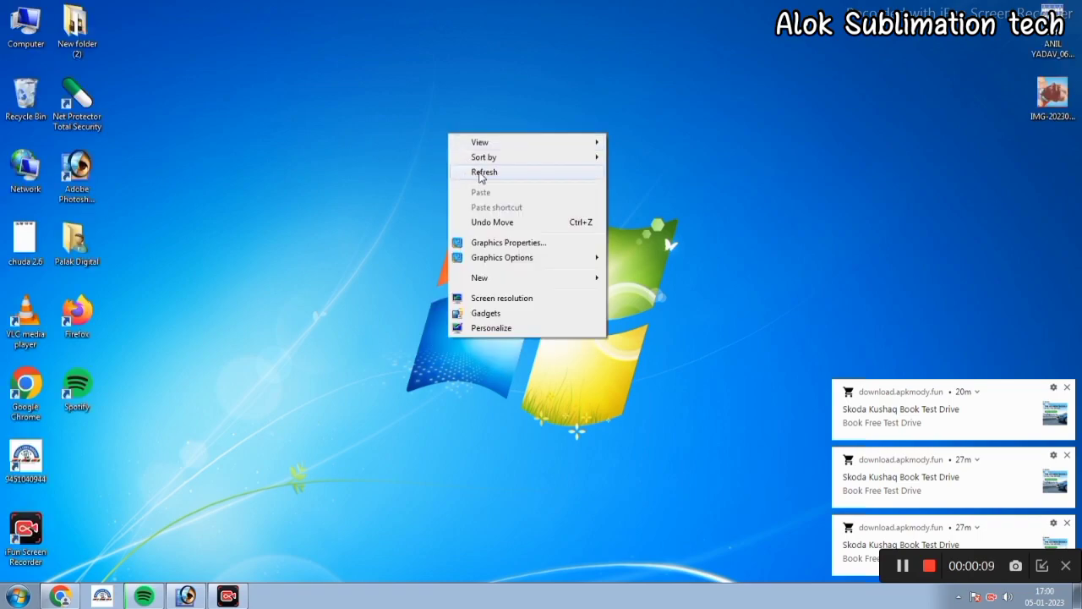
left_click(480, 173)
right_click(391, 132)
left_click(433, 174)
right_click(416, 153)
left_click(470, 194)
right_click(401, 152)
left_click(447, 191)
right_click(427, 152)
left_click(461, 193)
right_click(427, 149)
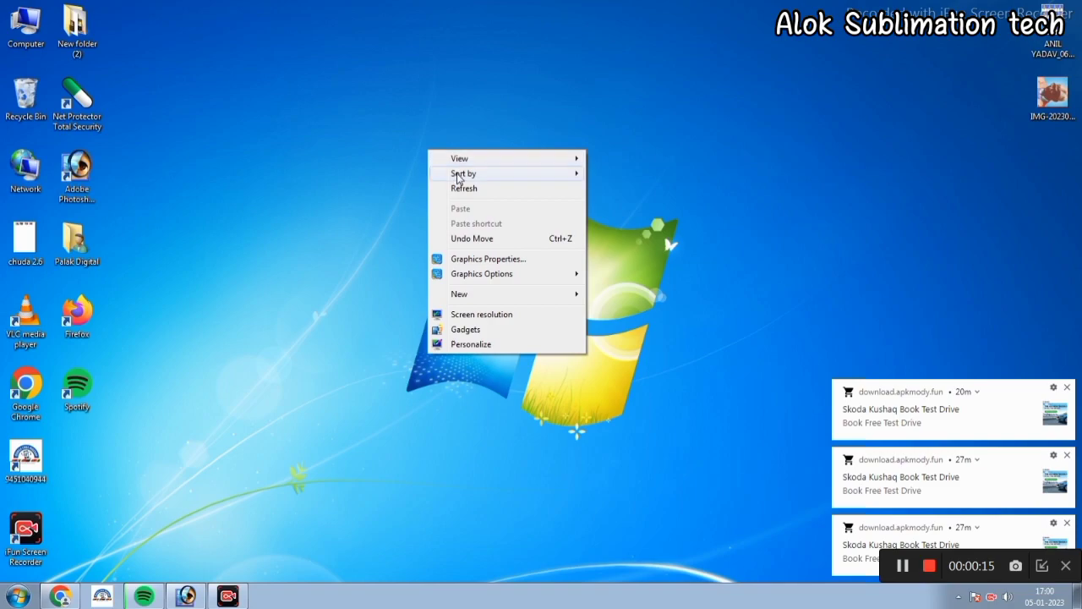
left_click(474, 191)
right_click(390, 82)
left_click(420, 121)
right_click(414, 106)
left_click(456, 145)
right_click(435, 106)
left_click(470, 146)
right_click(399, 99)
left_click(436, 136)
Start Google Chrome with an existing profile, maximize the window and load the Google homepage in a new tab.
double_click(25, 387)
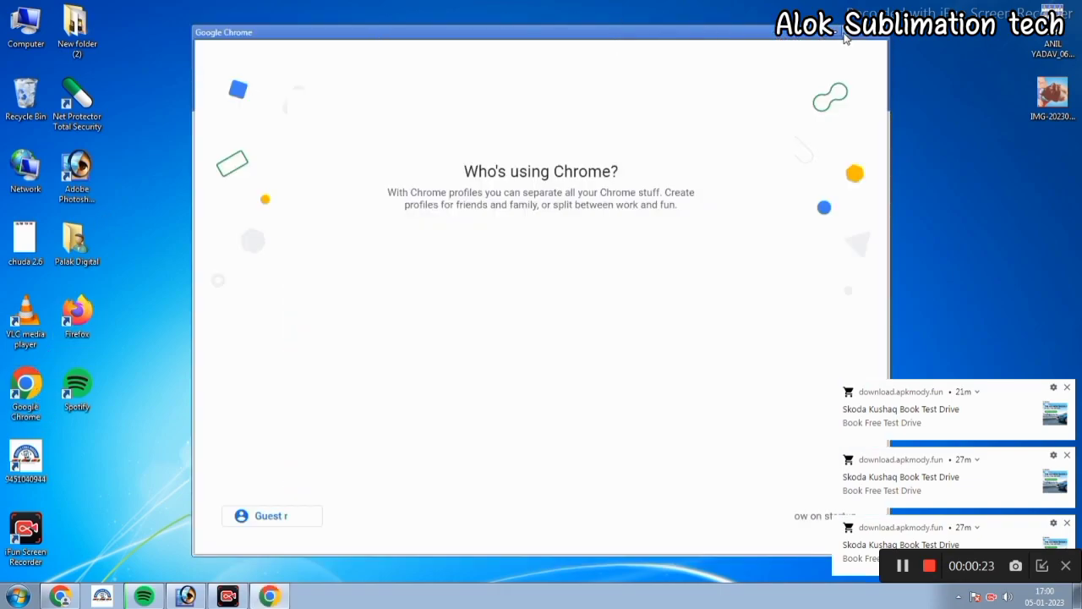
left_click(844, 35)
left_click(481, 359)
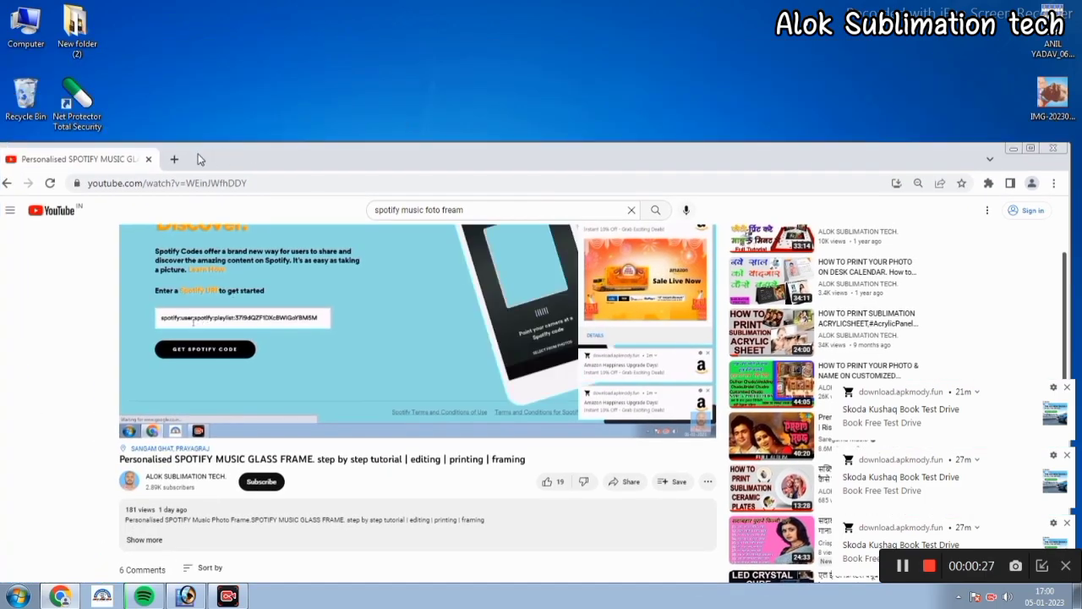
key("ctrl+t")
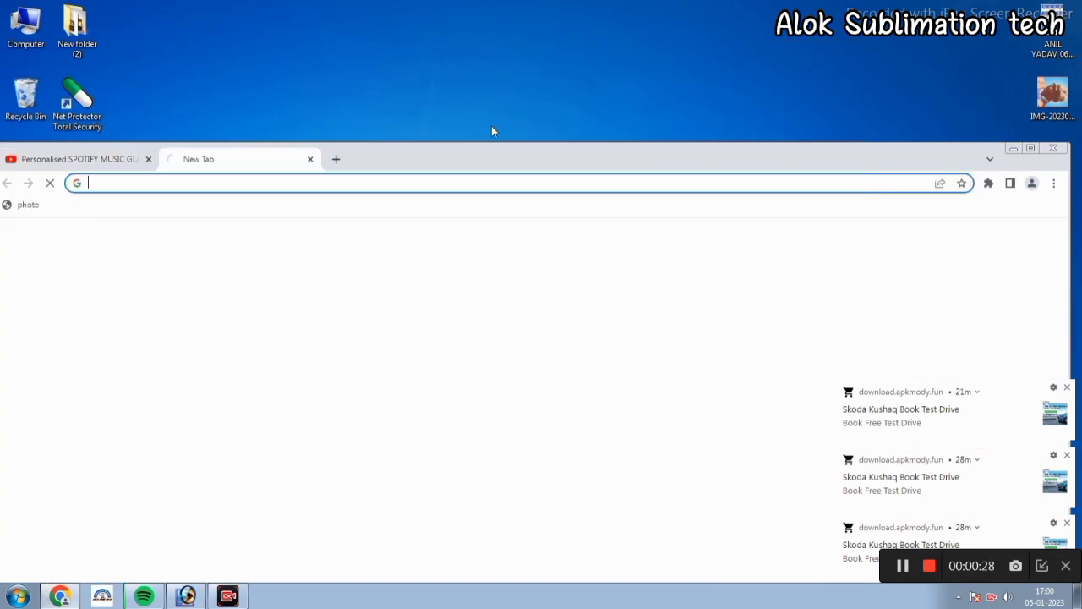
double_click(424, 154)
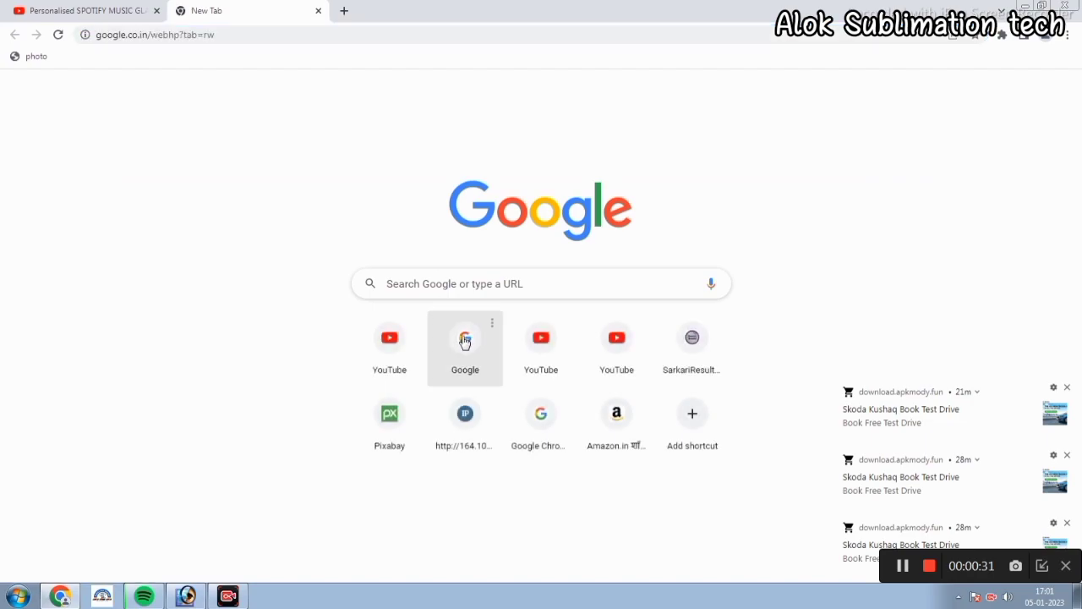
left_click(464, 341)
Search Google for "spotify" and open the sponsored spotify.com result.
left_click(407, 294)
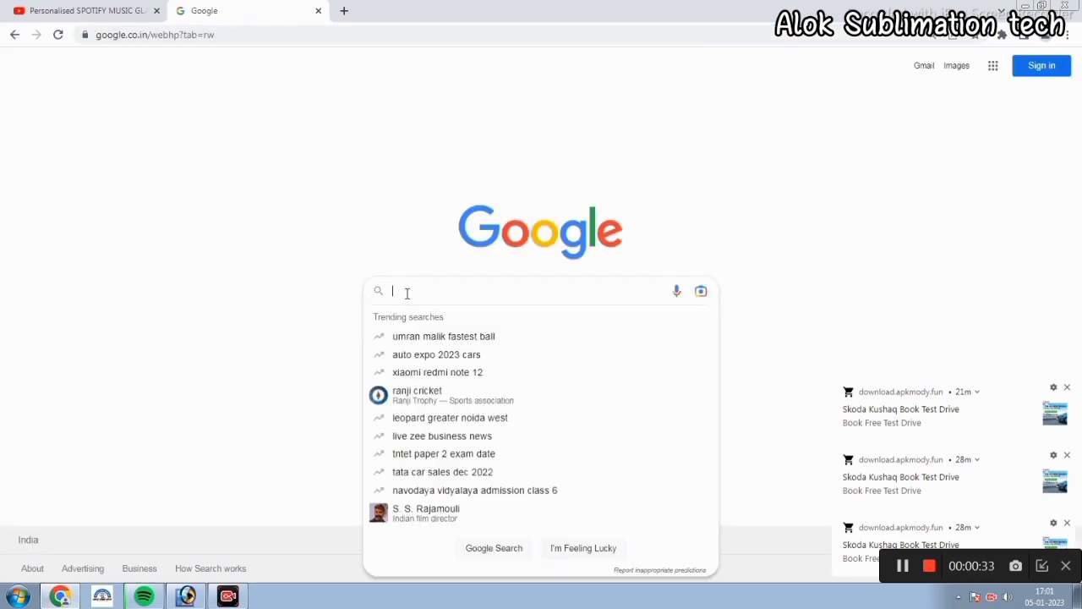
type("s")
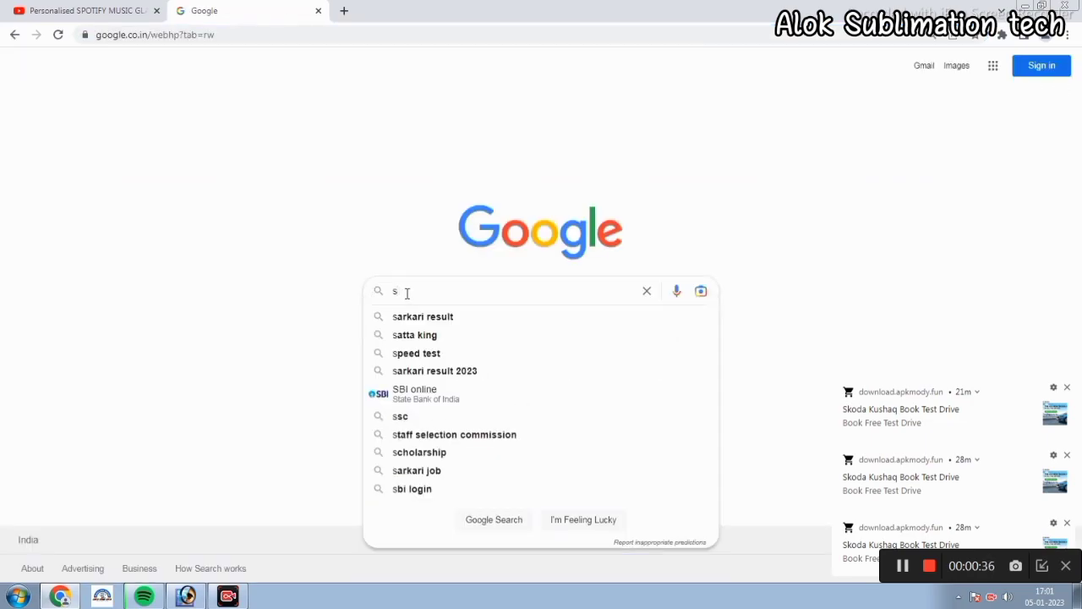
type("po")
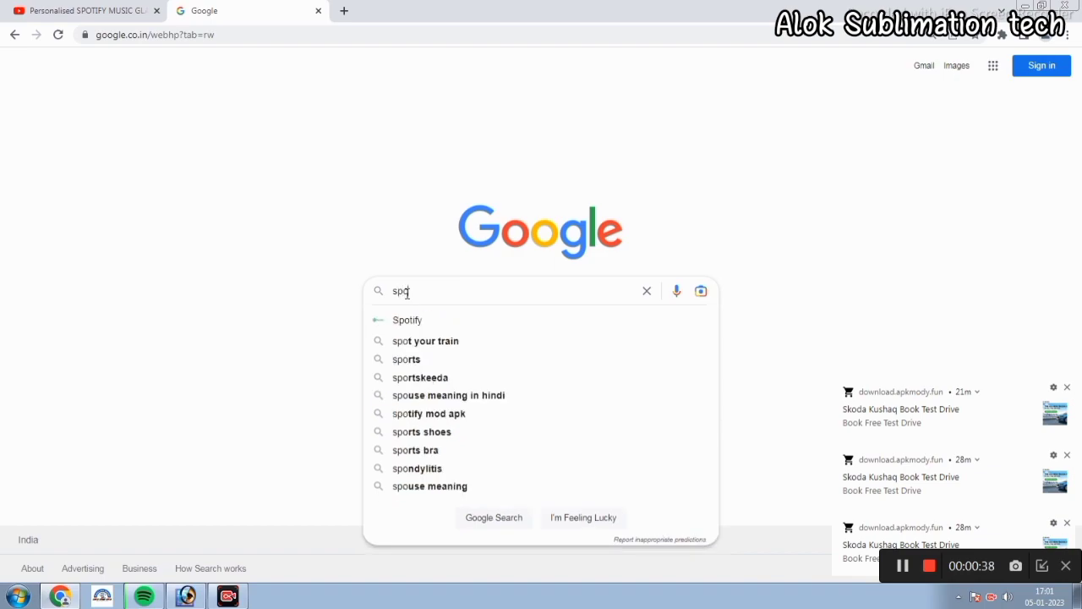
type("tif")
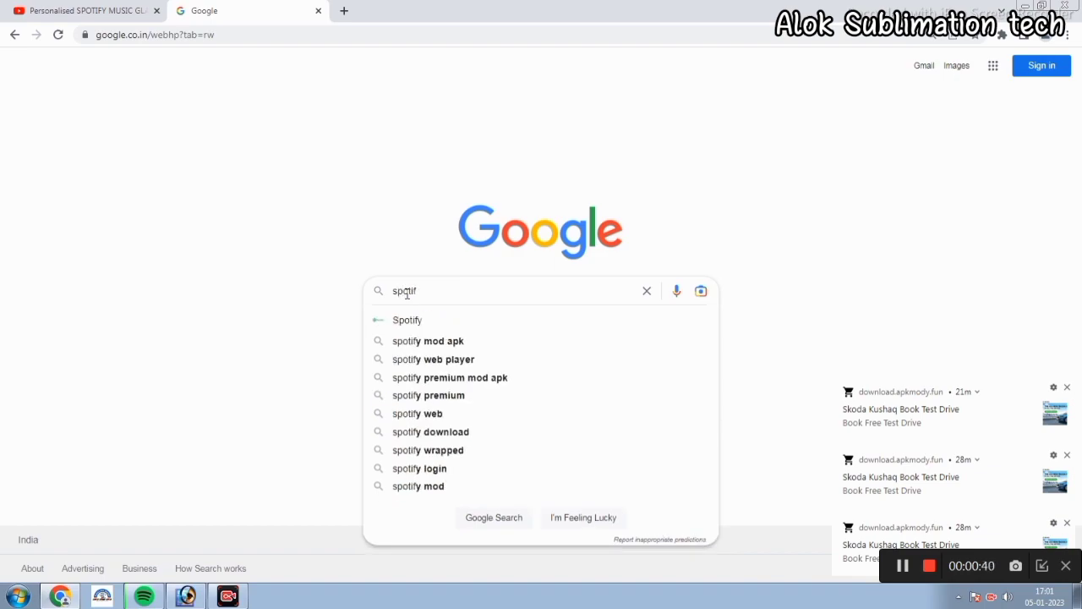
type("y")
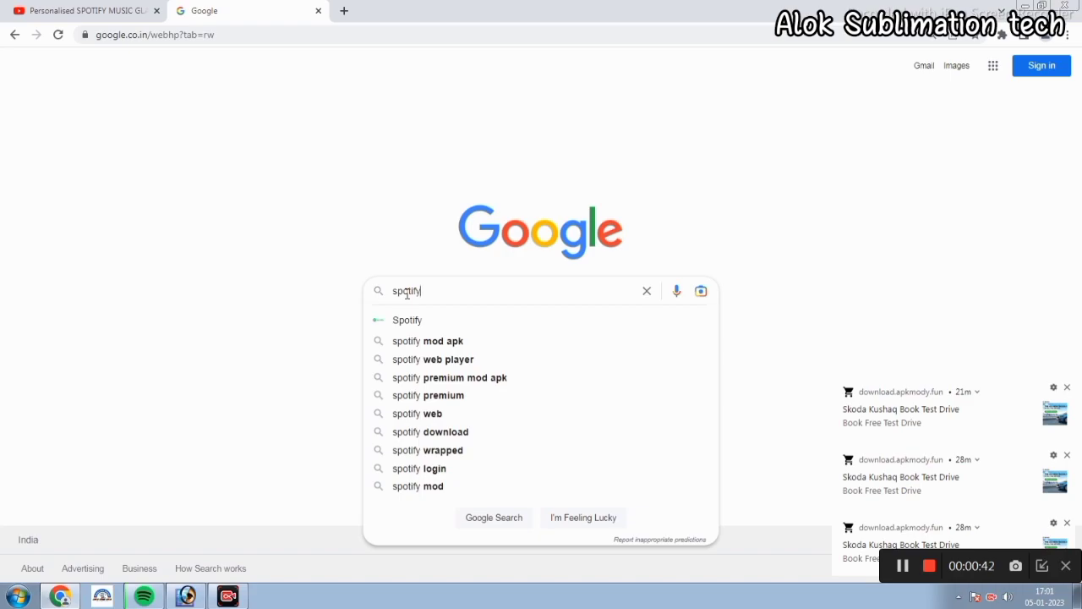
left_click(406, 319)
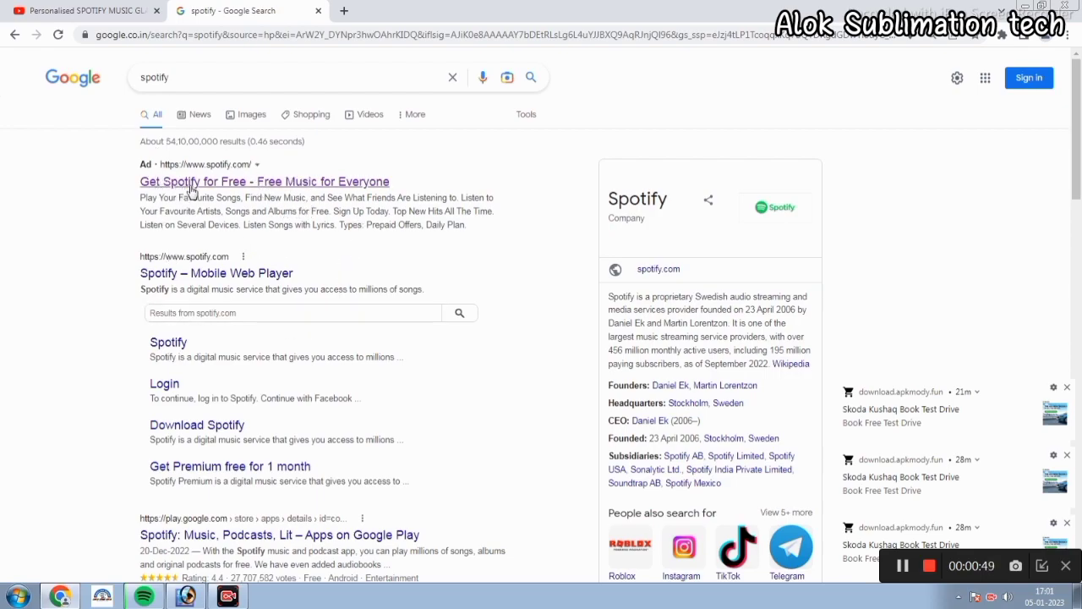
left_click(290, 184)
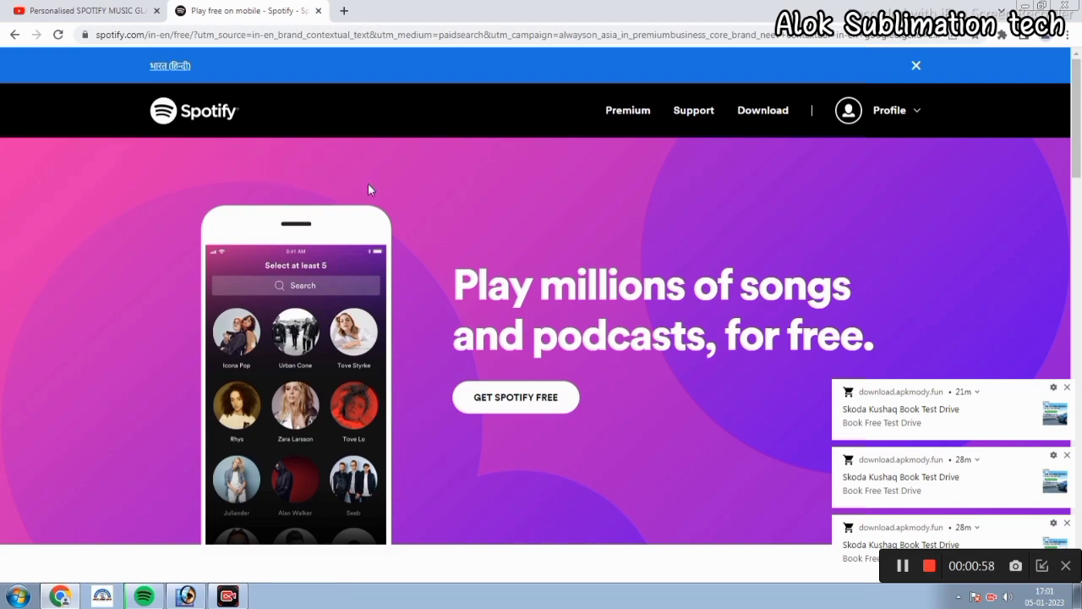
Go to Spotify's Windows download page and download the desktop installer.
scroll(573, 212, "down", 3)
scroll(574, 217, "up", 3)
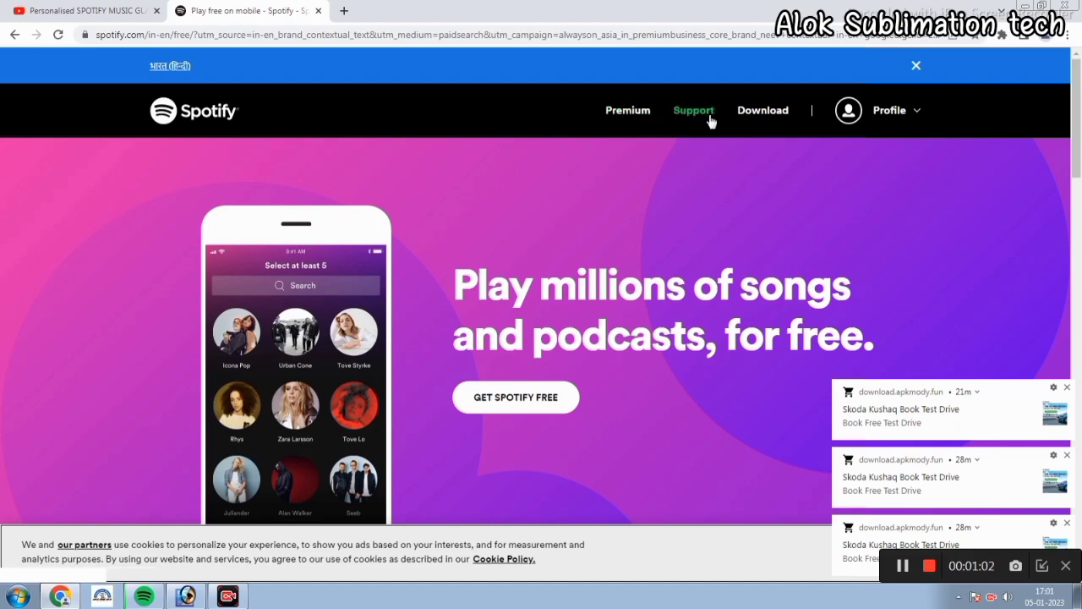
left_click(765, 111)
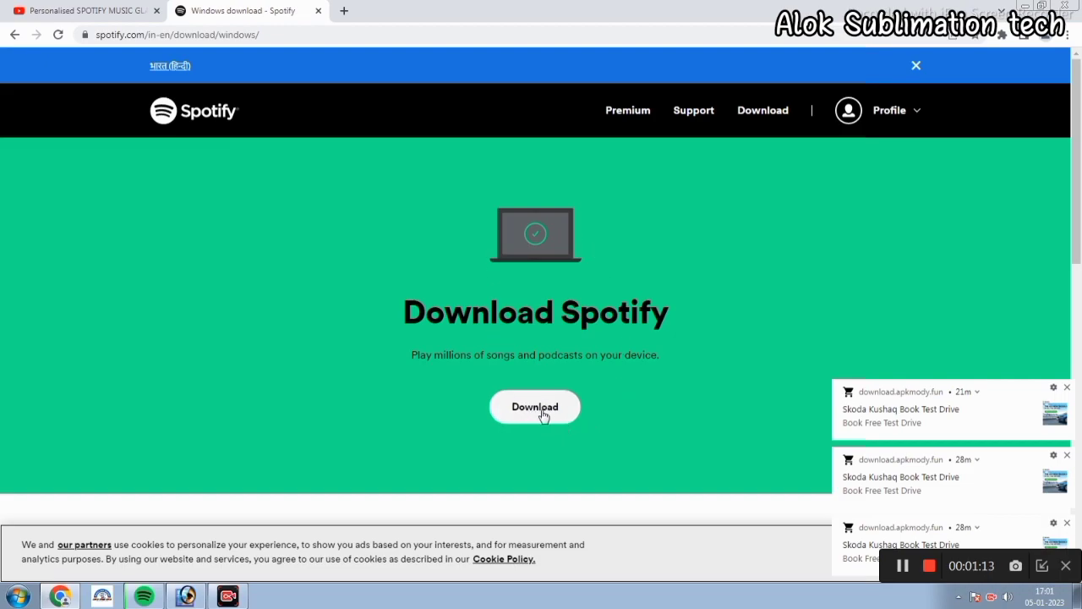
scroll(543, 414, "down", 1)
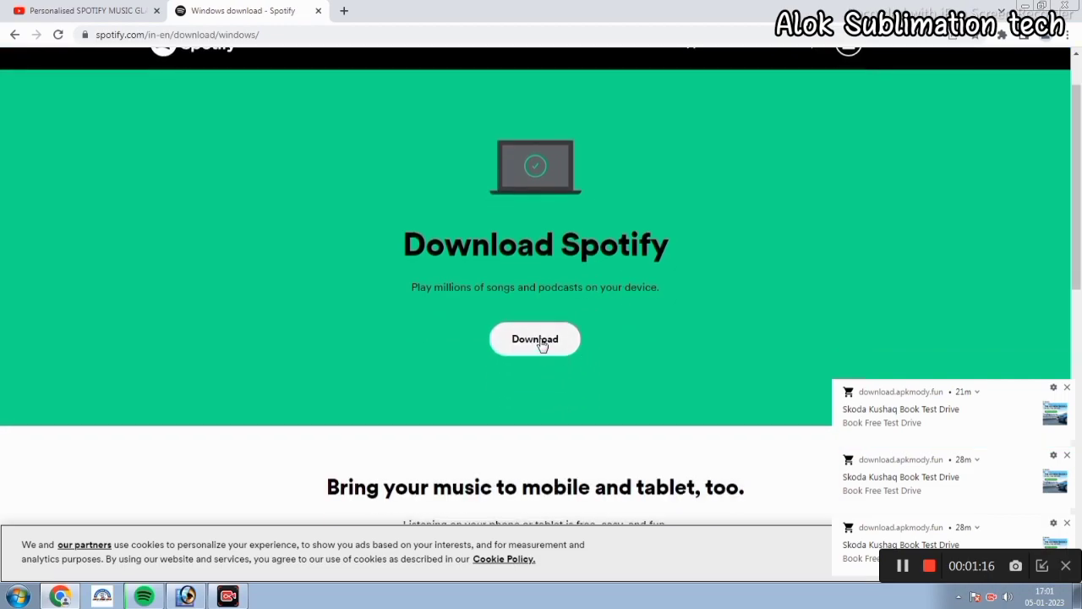
left_click(542, 341)
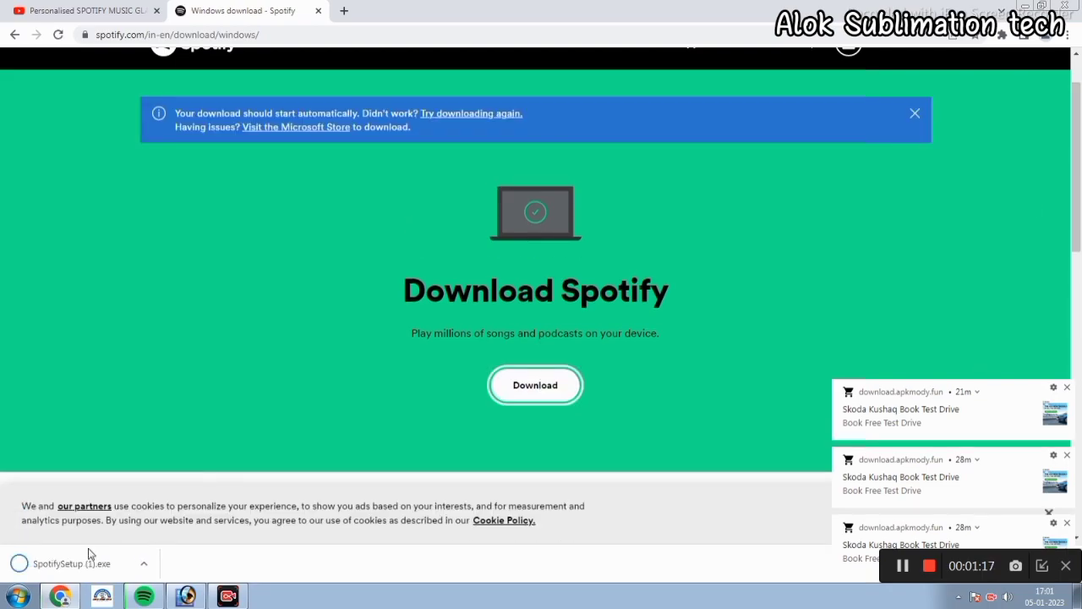
Run the downloaded SpotifySetup (1).exe installer and allow it past the security warning.
right_click(61, 570)
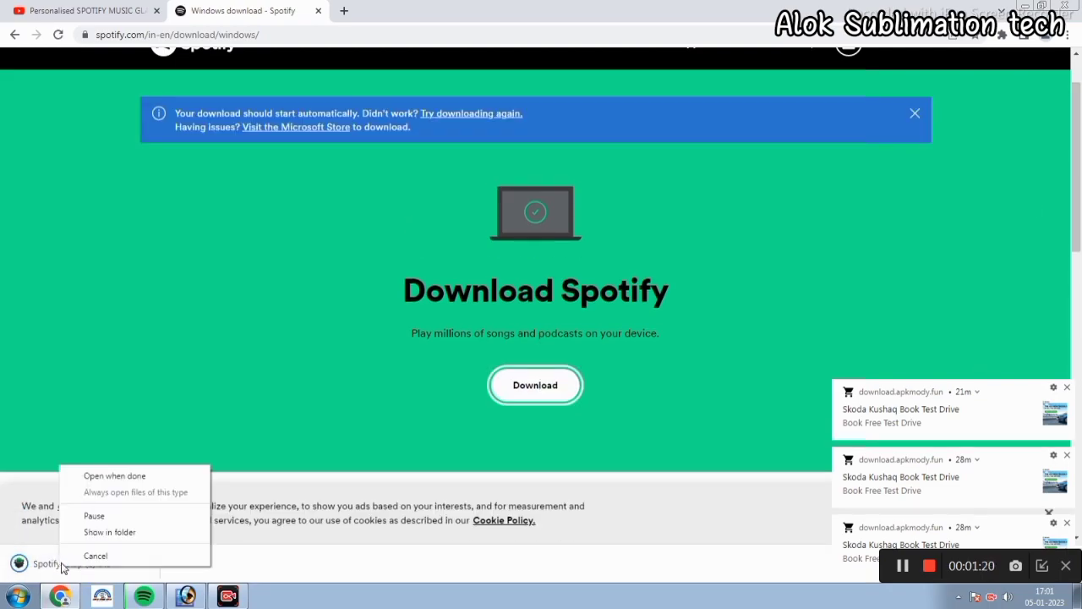
left_click(225, 570)
left_click(75, 568)
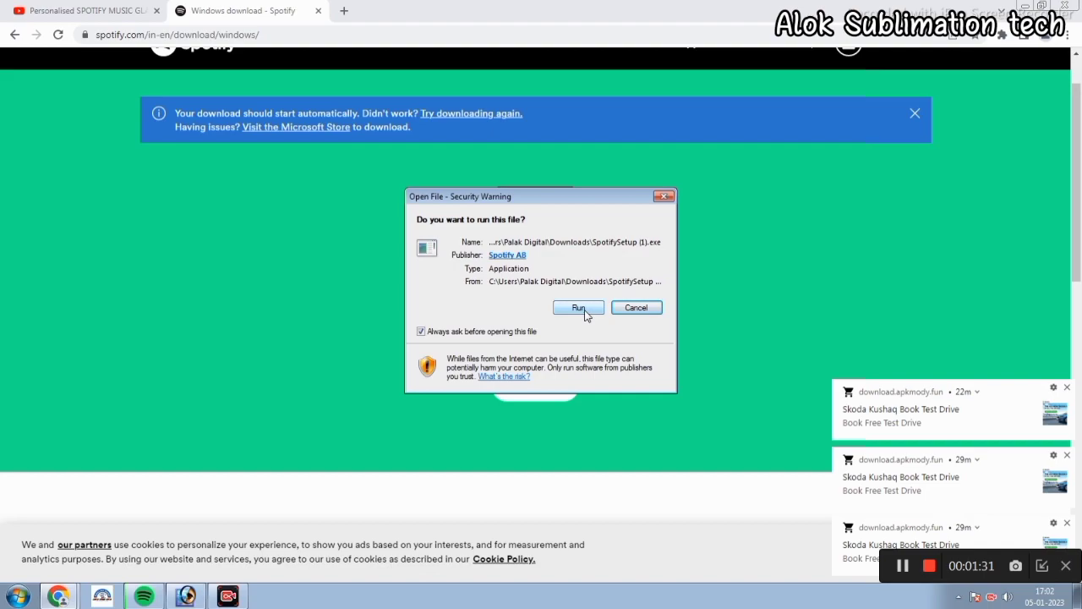
left_click(584, 310)
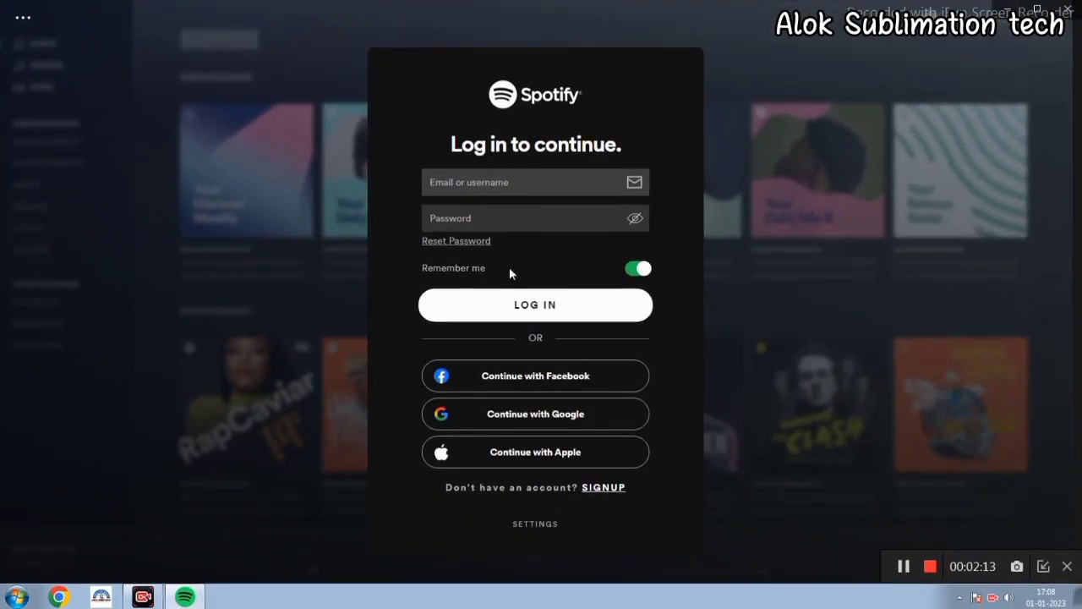
Log in to the Spotify desktop app with the Google account and authorize continuing to the app.
left_click(551, 418)
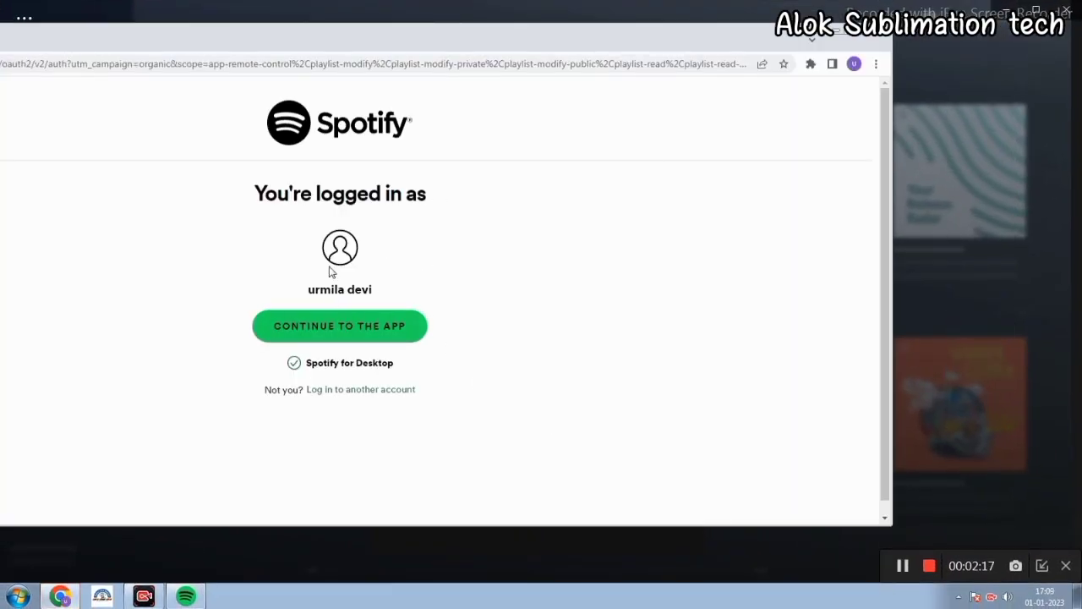
double_click(326, 289)
left_click(332, 359)
double_click(327, 289)
left_click_drag(415, 44, 633, 47)
left_click(550, 265)
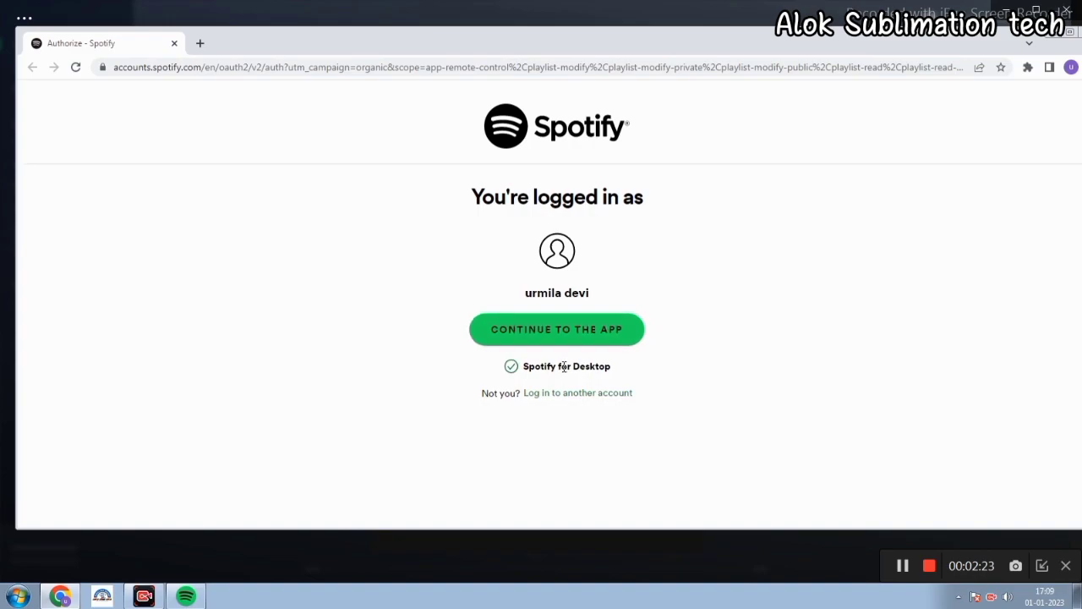
left_click(569, 328)
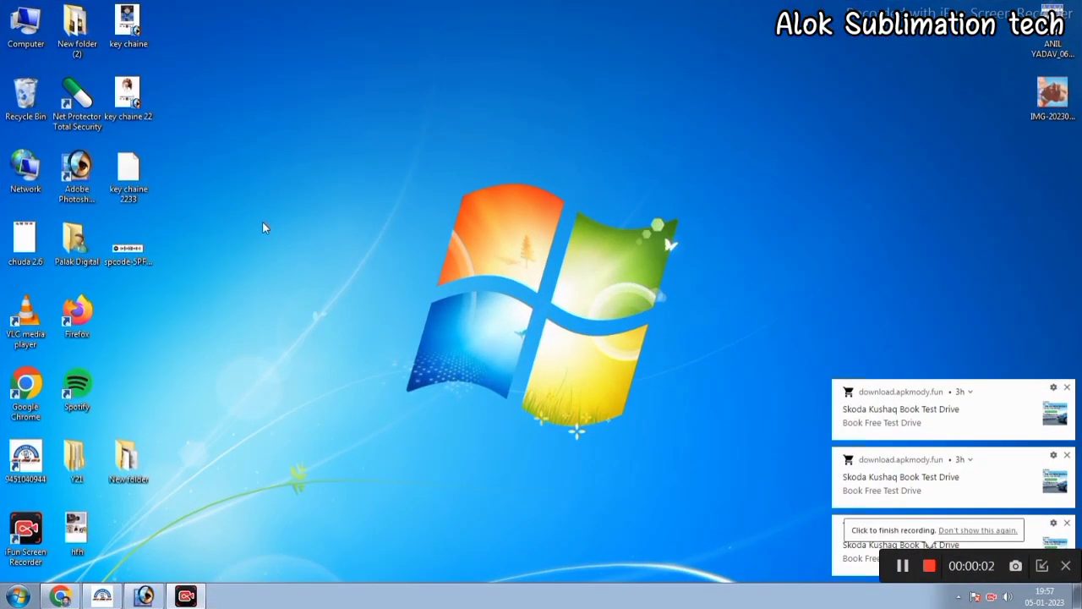
right_click(357, 146)
left_click(402, 185)
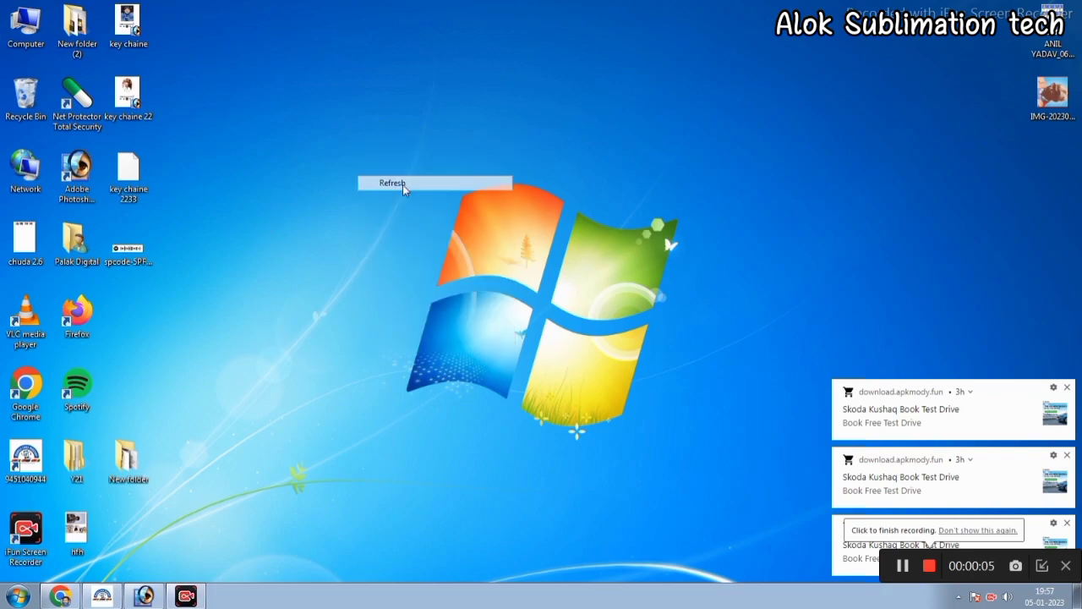
Launch the Spotify desktop app and look through the recommendations on its home page.
double_click(83, 387)
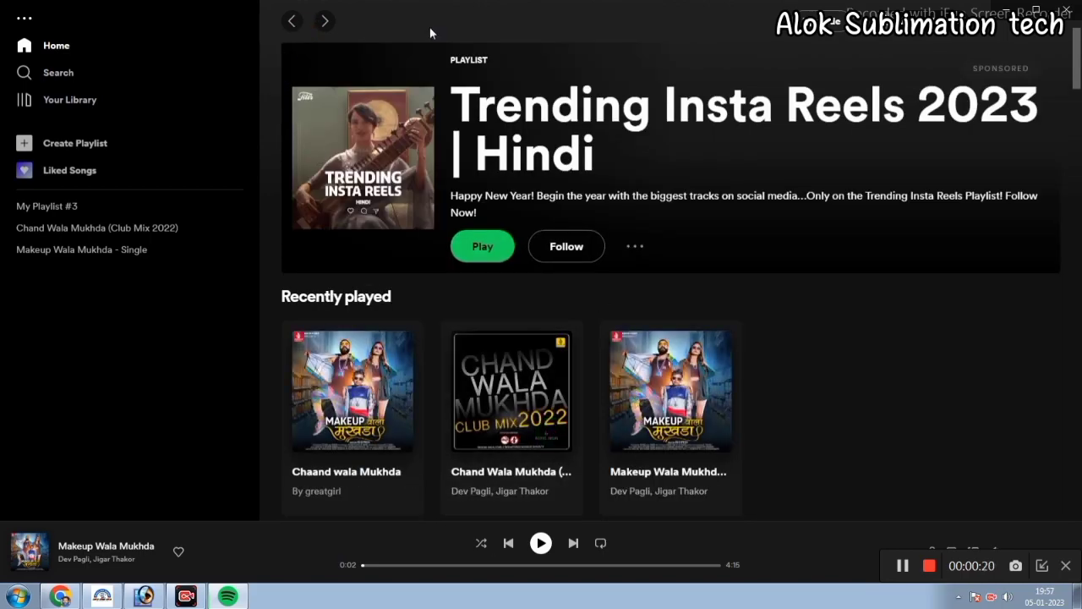
scroll(584, 339, "down", 7)
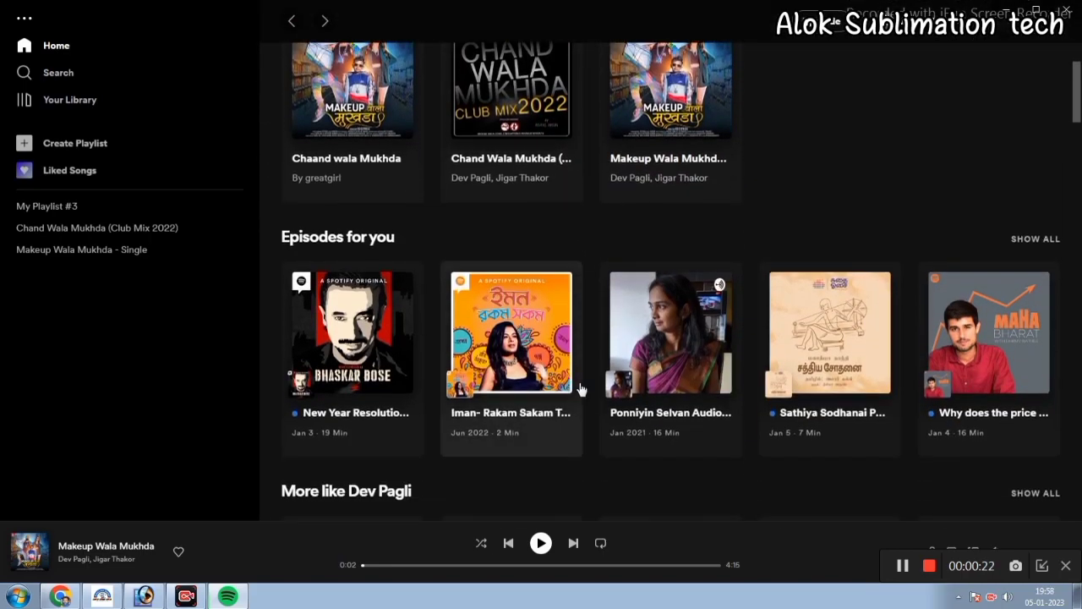
scroll(534, 303, "down", 8)
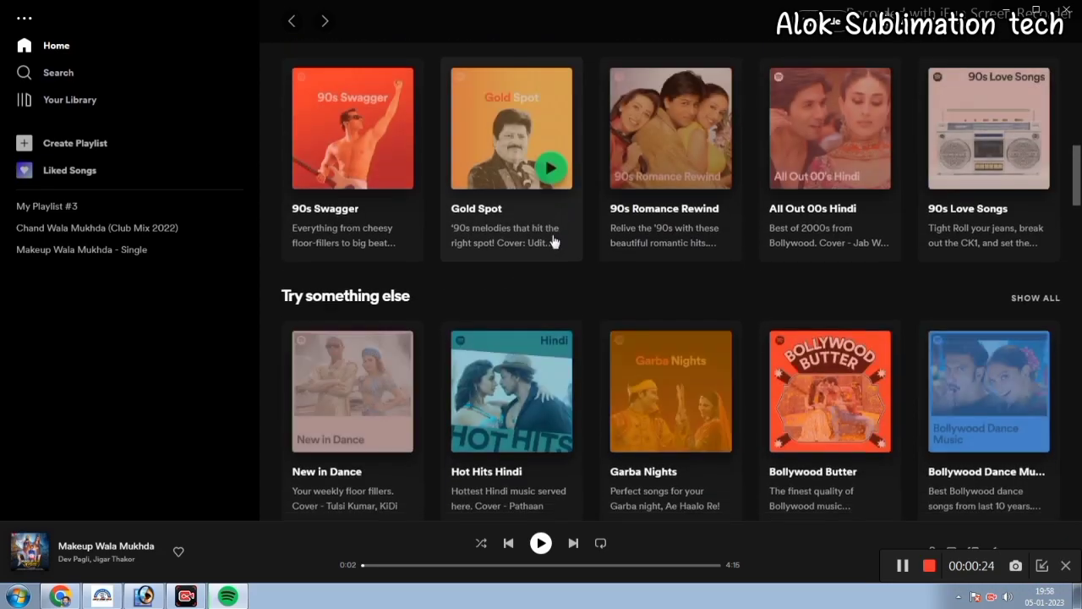
scroll(542, 286, "up", 12)
scroll(543, 286, "up", 5)
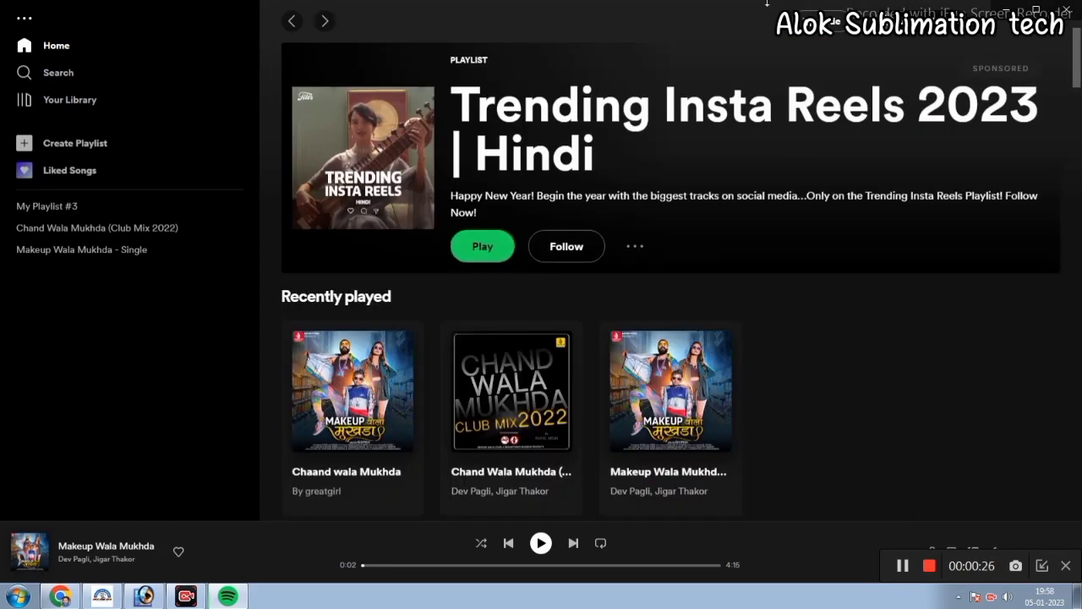
Remove the Chaand wala Mukhda entry from Spotify's recent searches and search for "chad wala".
left_click(55, 78)
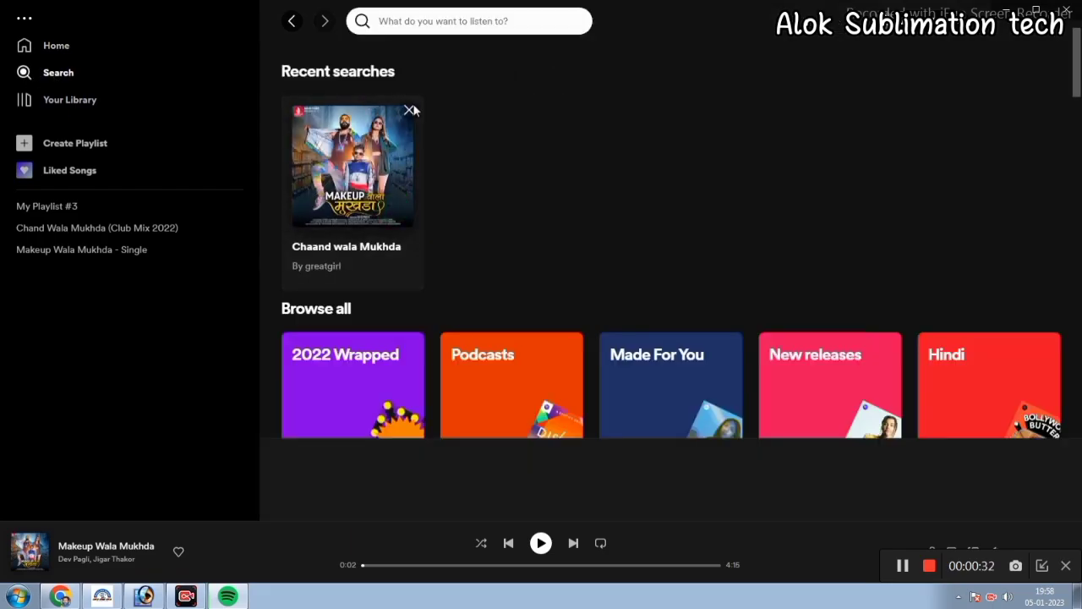
left_click(410, 110)
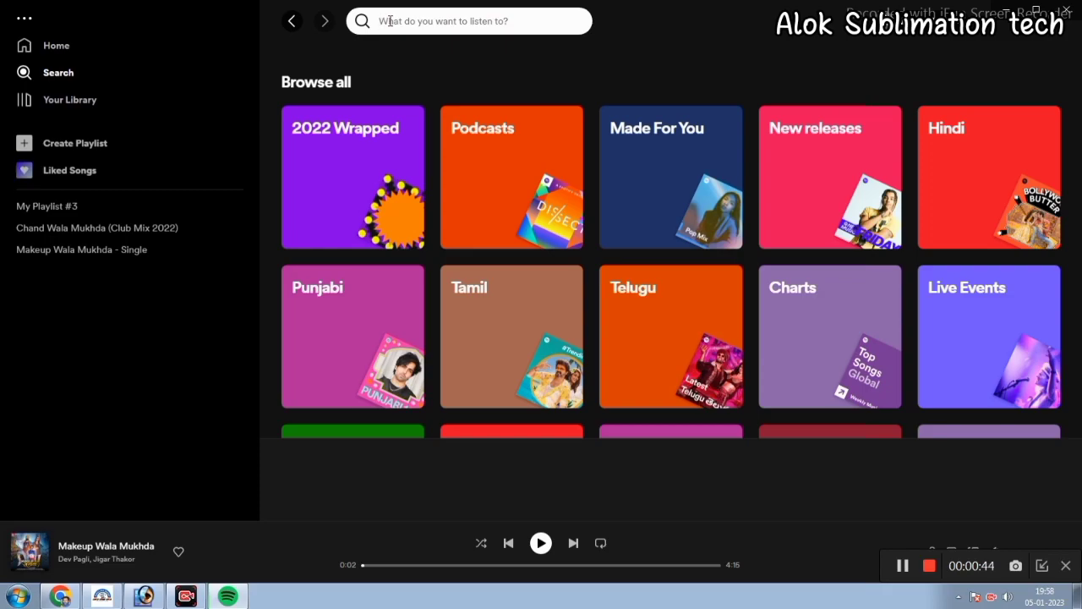
type("d")
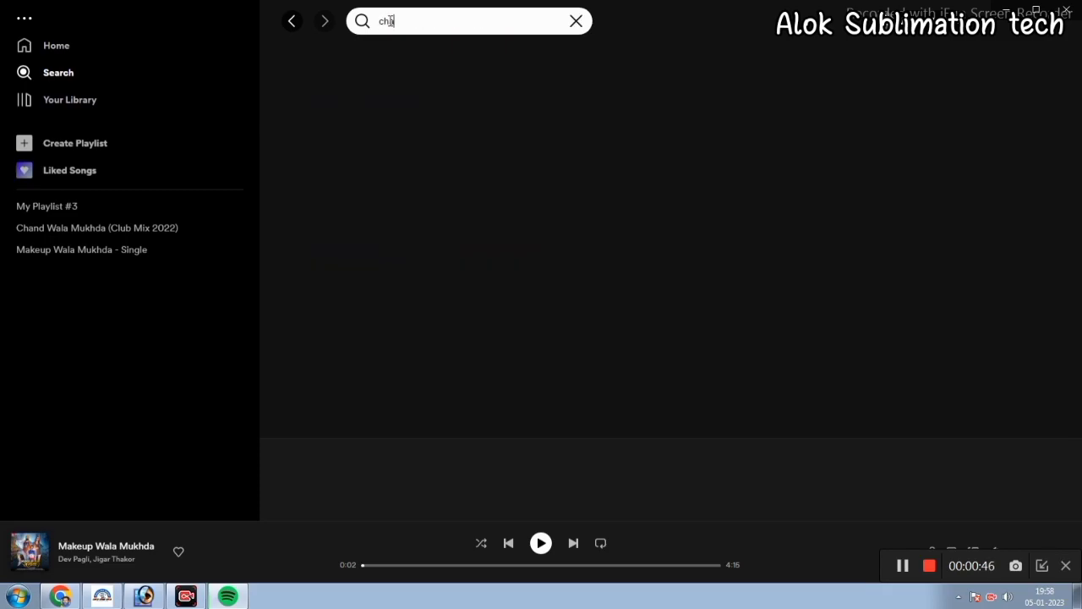
type("nd")
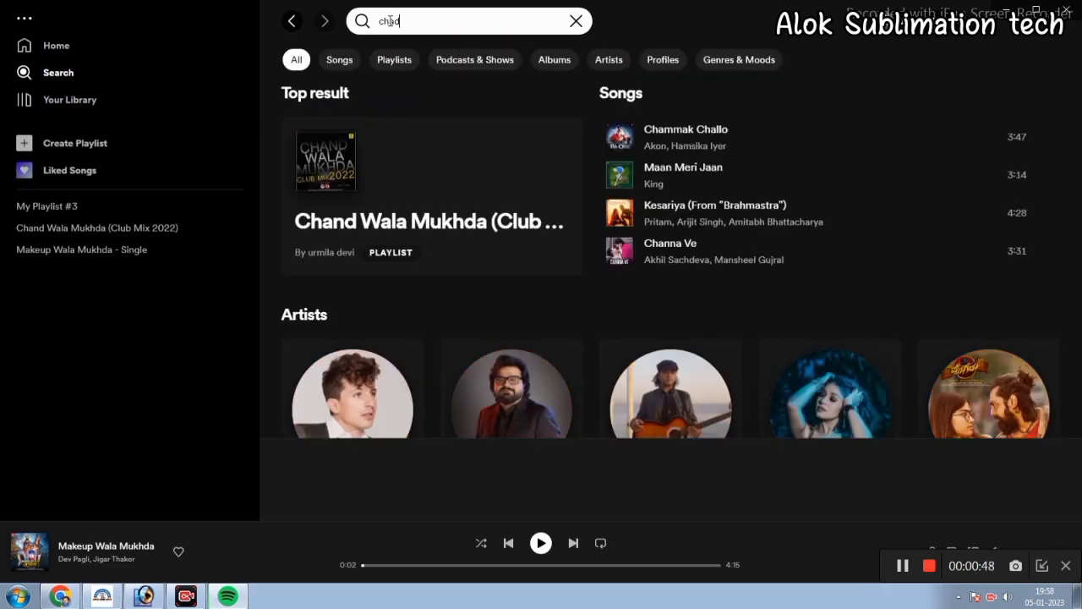
type(" wala")
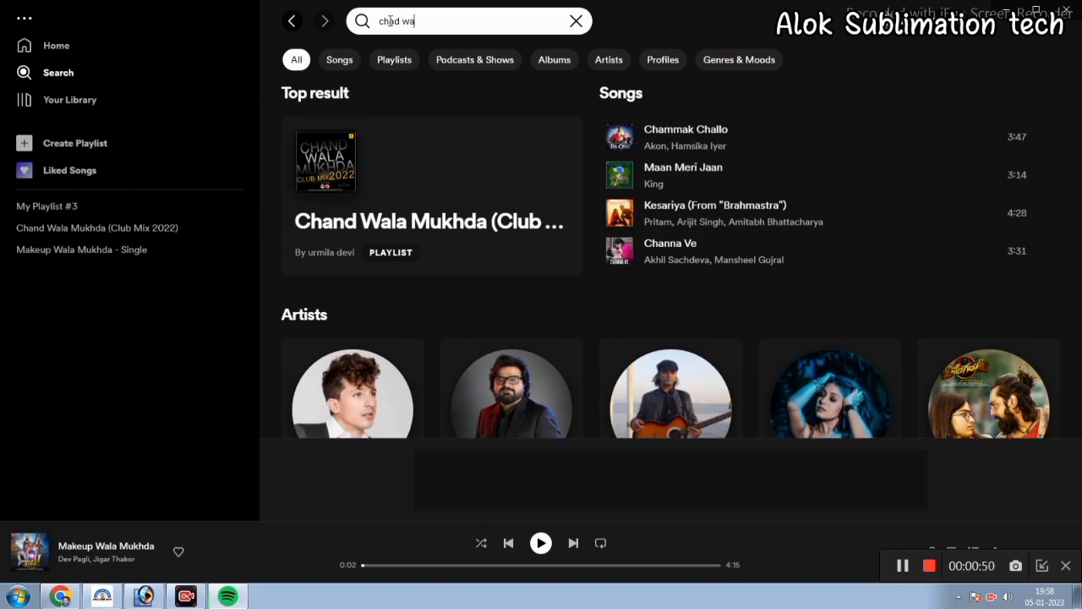
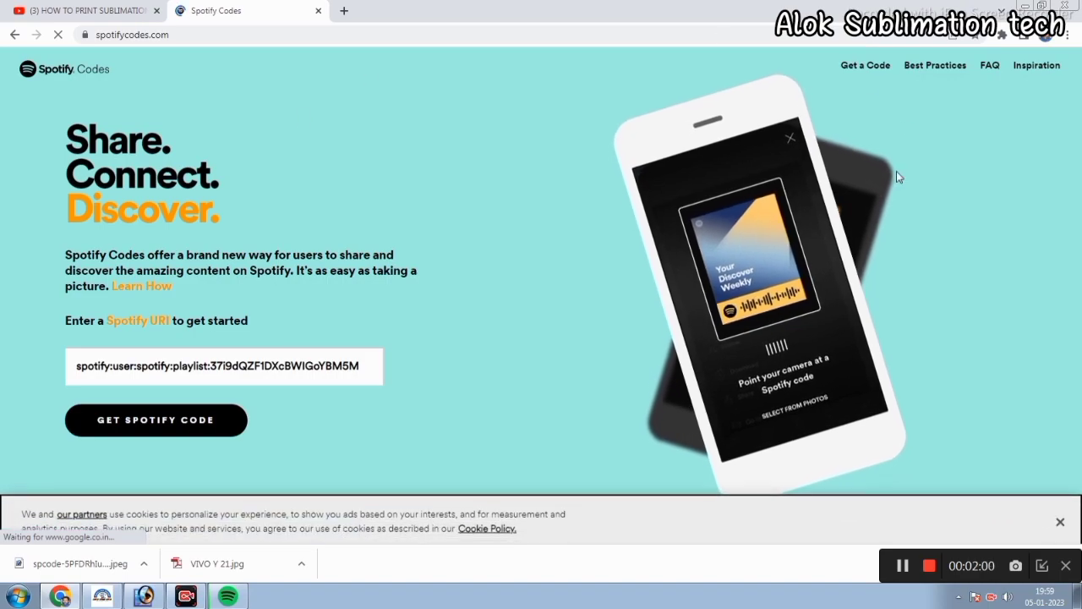
On spotifycodes.com, replace the sample Spotify URI with the copied embed code and generate the Spotify code.
triple_click(87, 367)
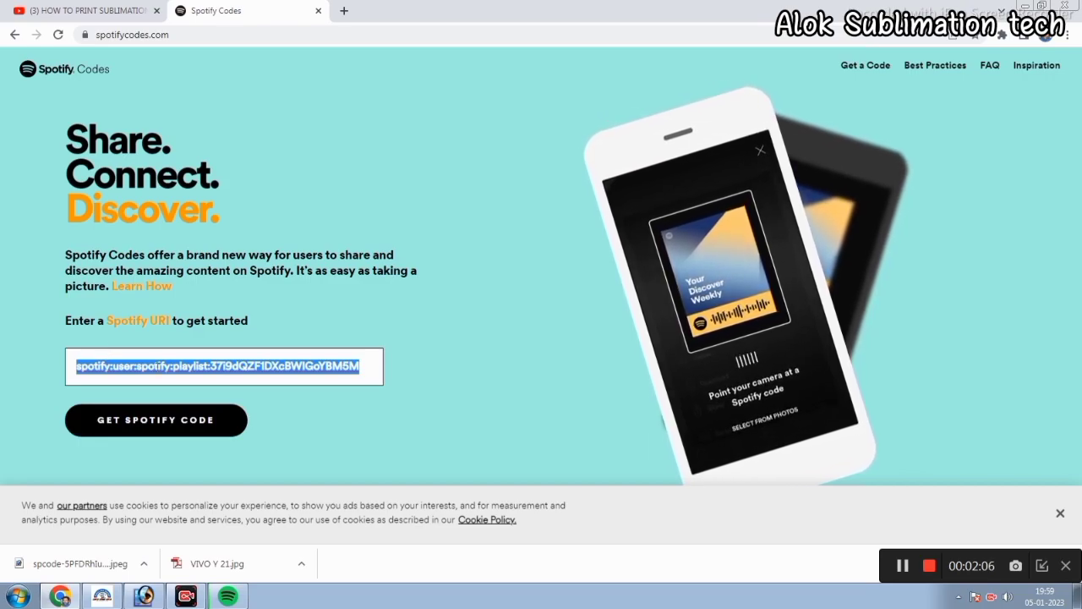
key("BackSpace")
right_click(89, 369)
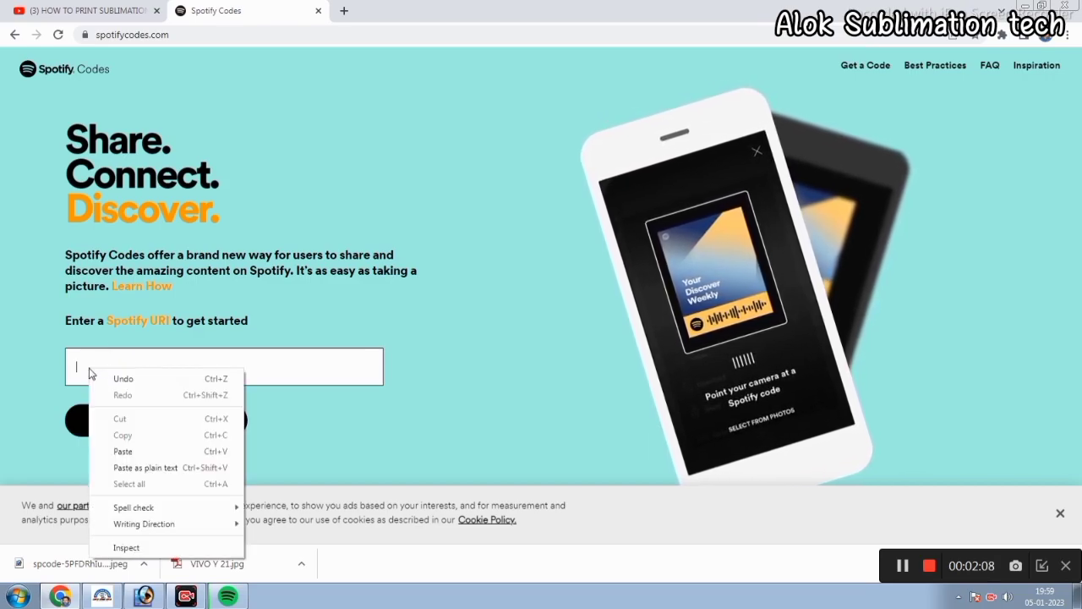
left_click(124, 453)
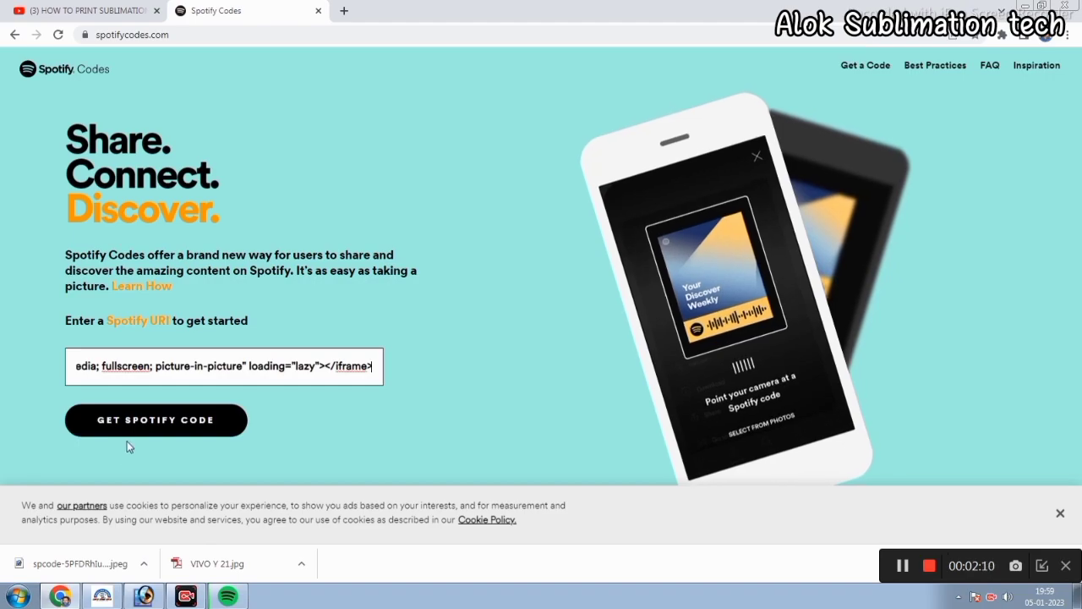
left_click(169, 426)
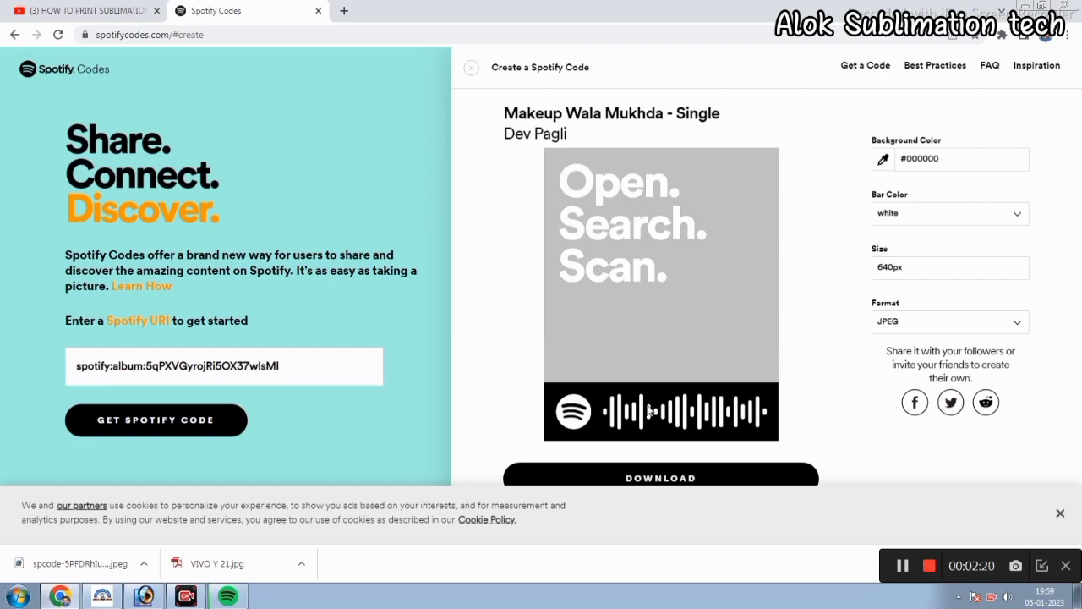
Try green, lime, orange-red, pink, pale pink and red backgrounds for the Spotify code.
left_click(883, 159)
left_click(773, 215)
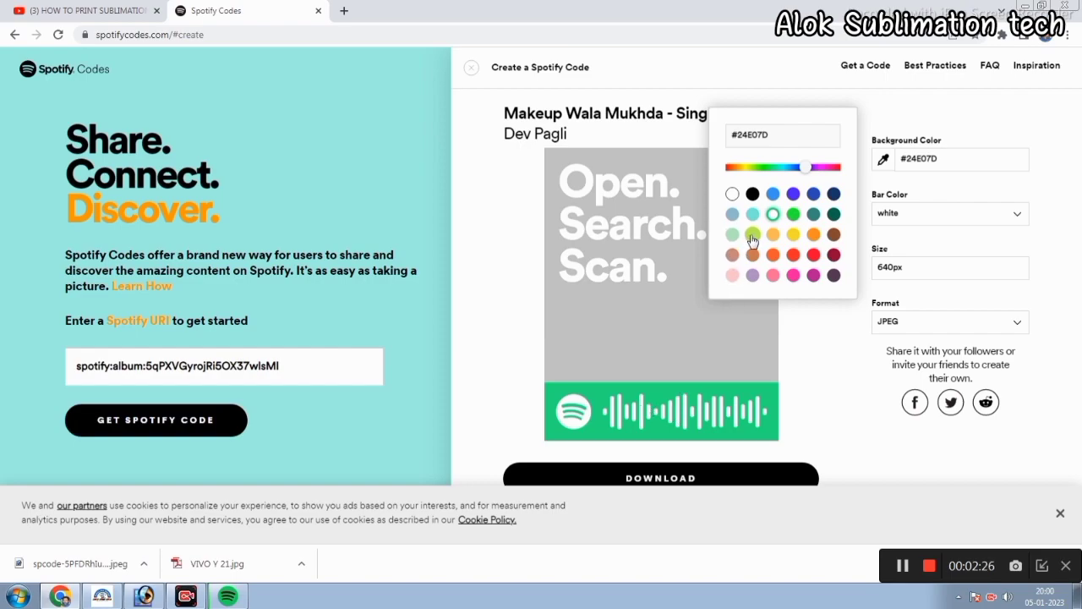
left_click(753, 236)
left_click(794, 255)
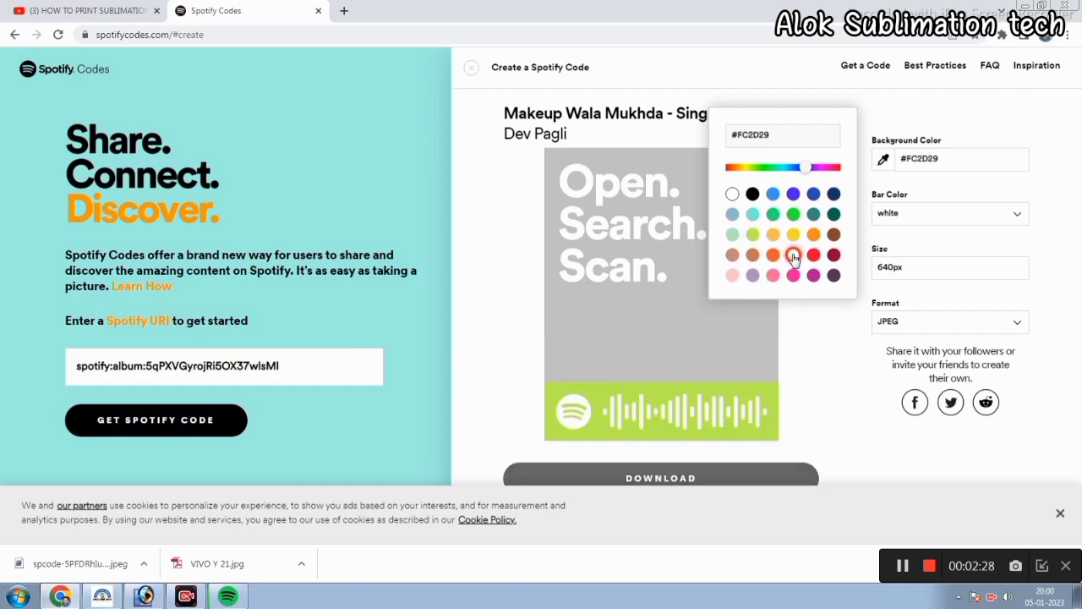
left_click(793, 275)
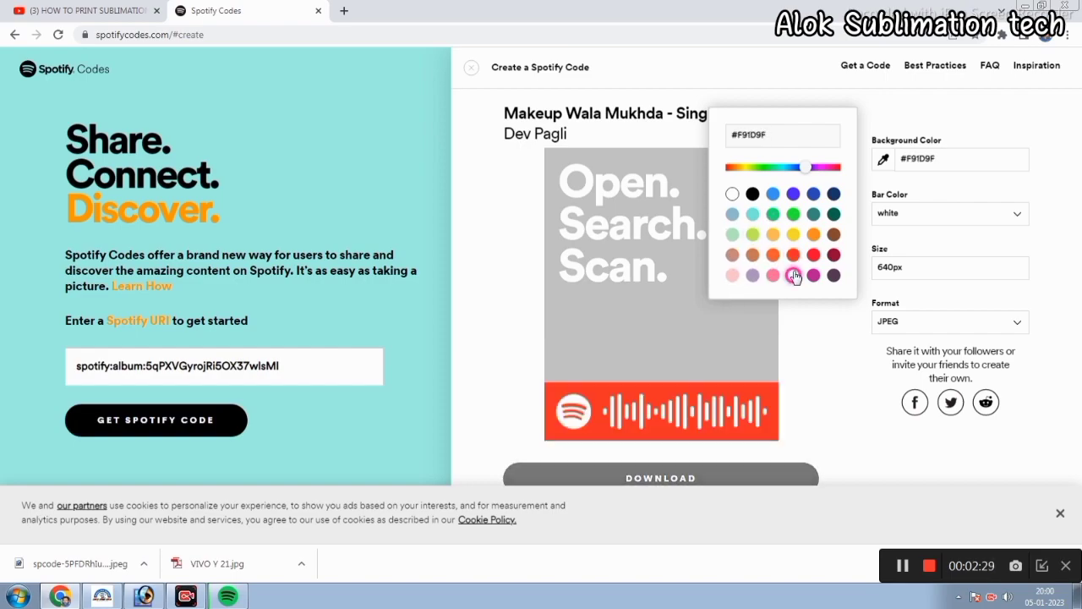
left_click(733, 276)
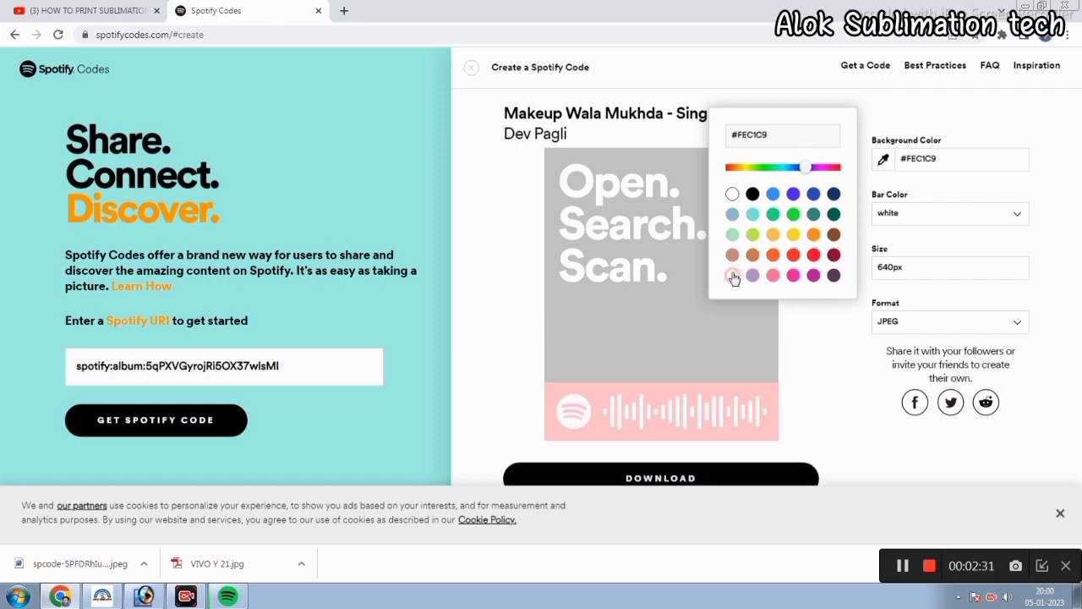
left_click(813, 256)
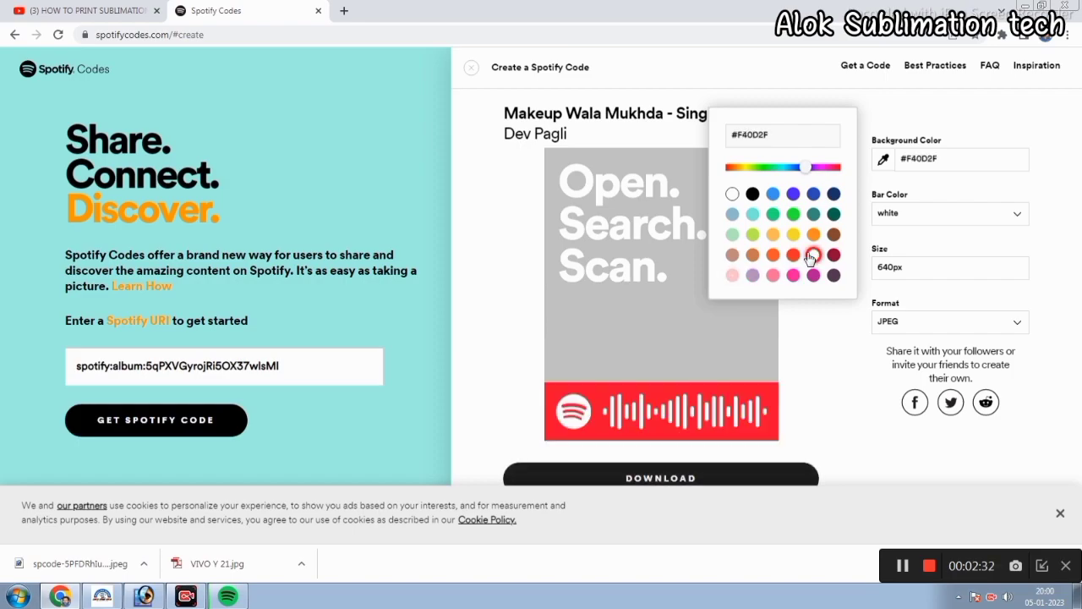
Set the code's background color to white (#FFFFFF) and its bar color to black.
left_click(731, 195)
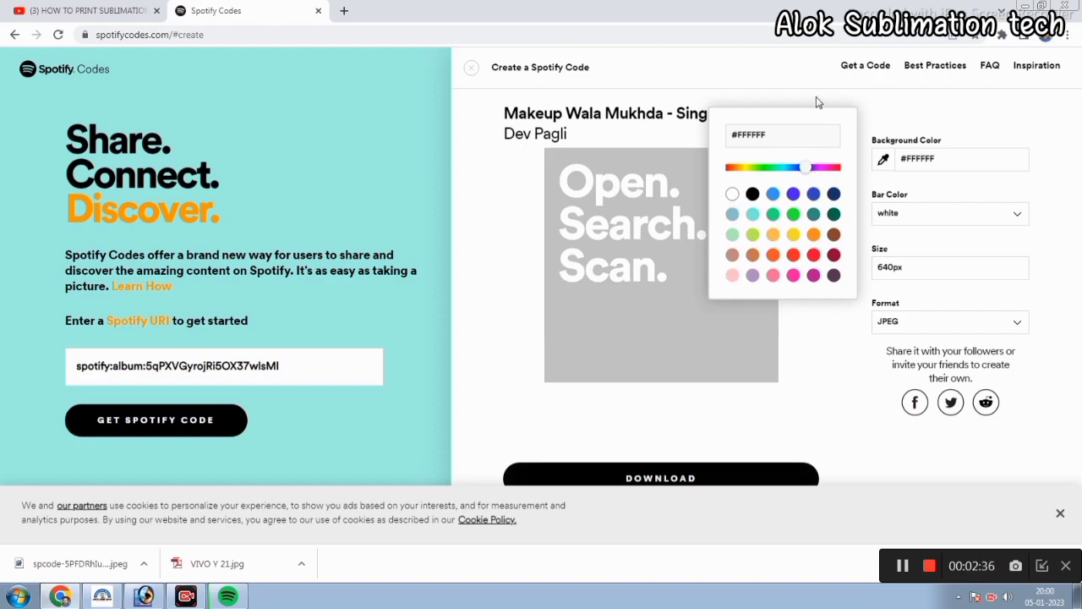
left_click(873, 146)
left_click(918, 214)
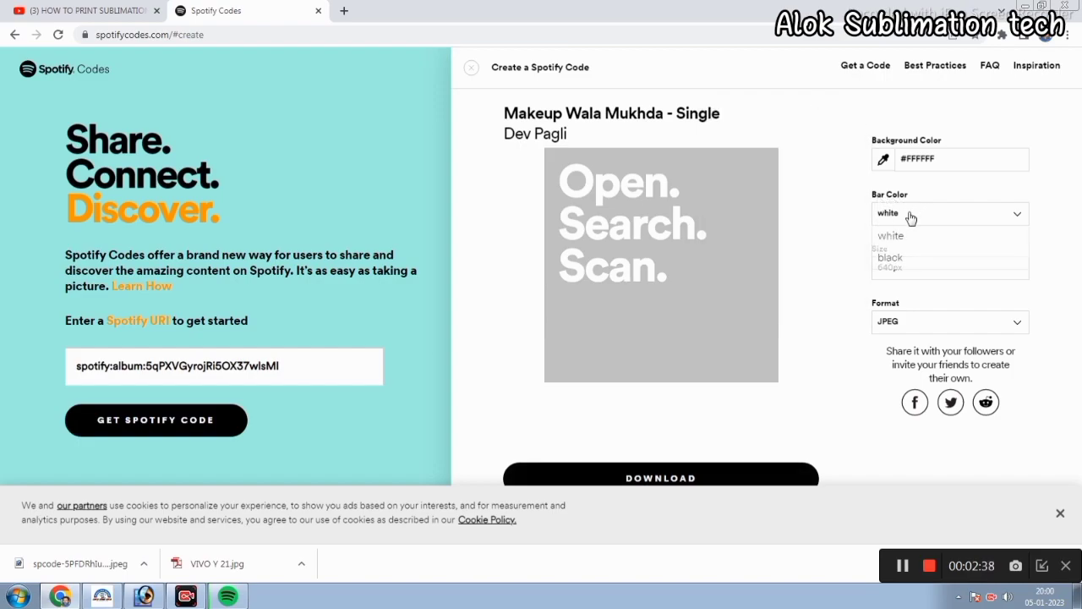
left_click(892, 258)
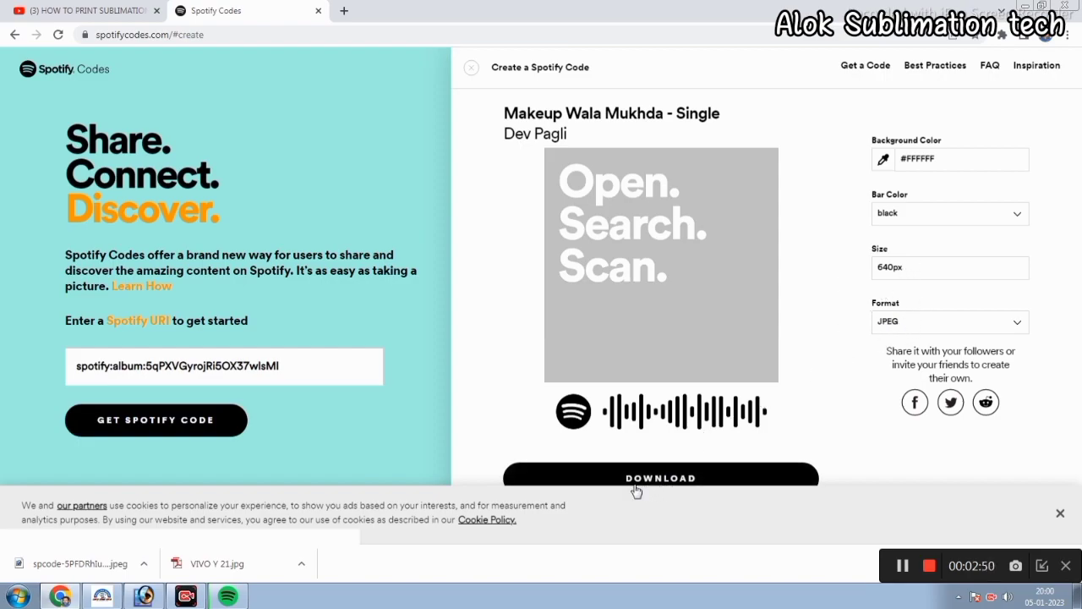
Download the Makeup Wala Mukhda code as a 640px JPEG and copy the file from the Downloads folder.
left_click(690, 478)
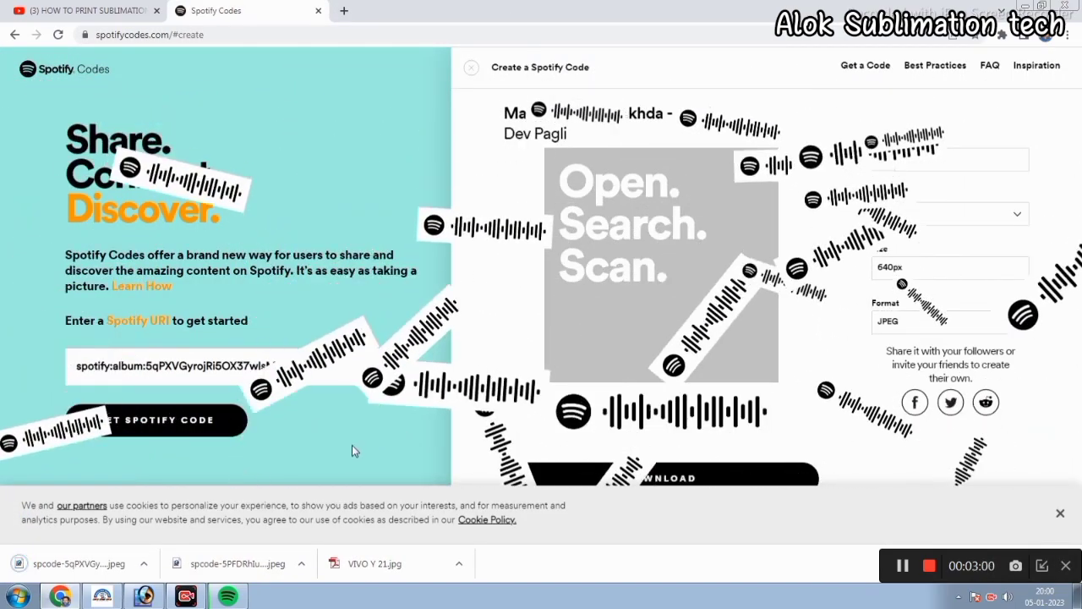
right_click(86, 566)
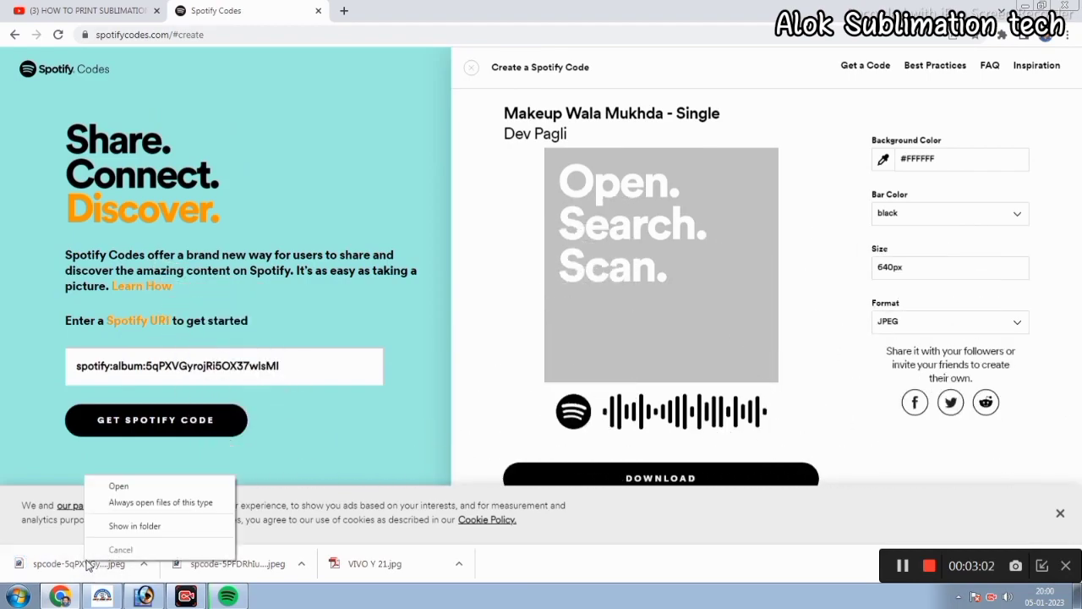
left_click(131, 528)
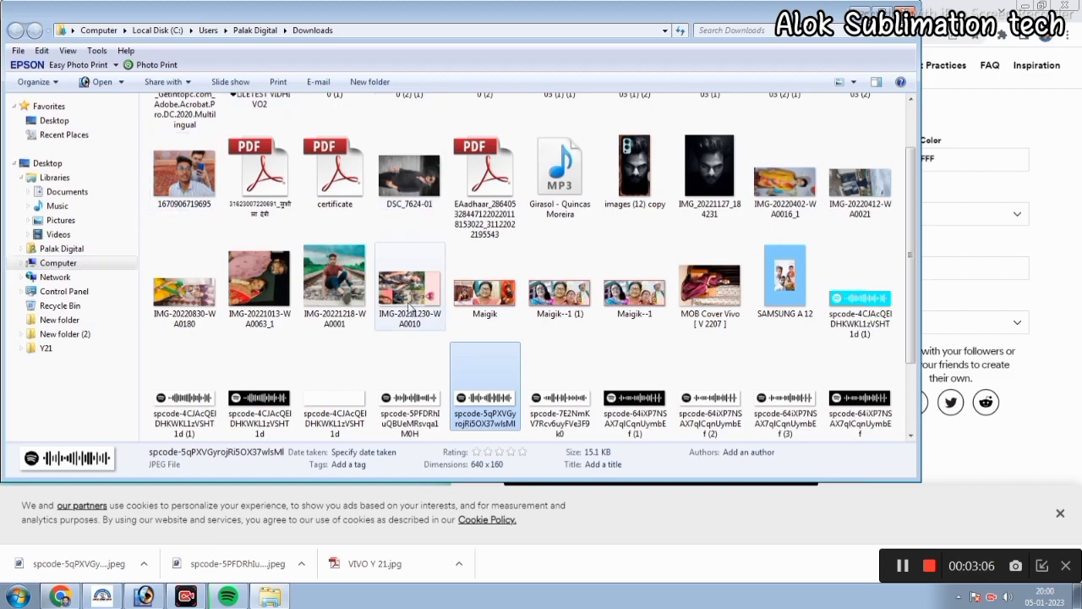
right_click(485, 408)
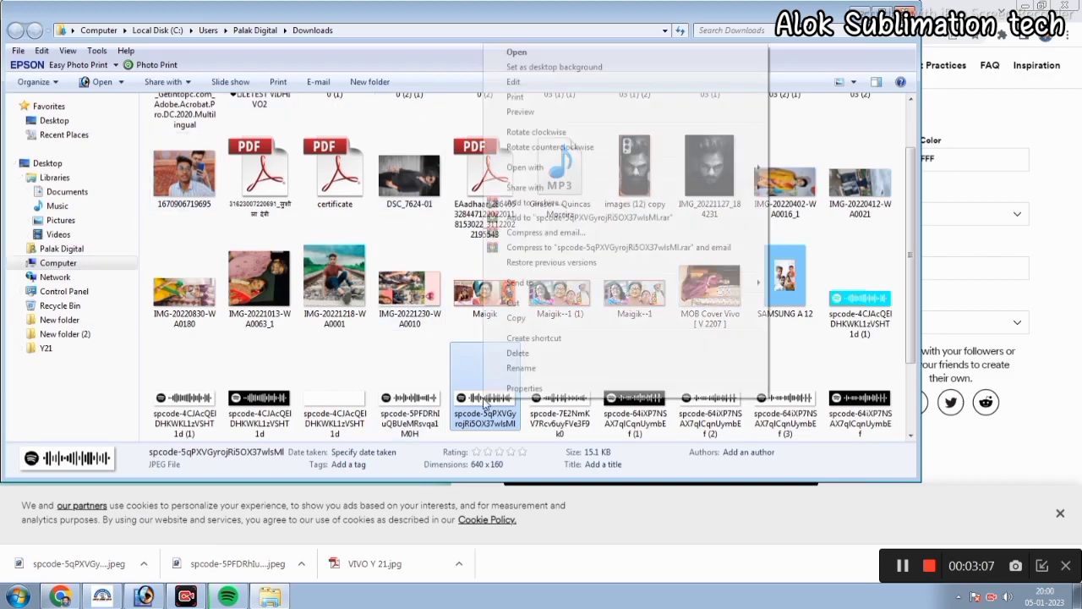
left_click(517, 318)
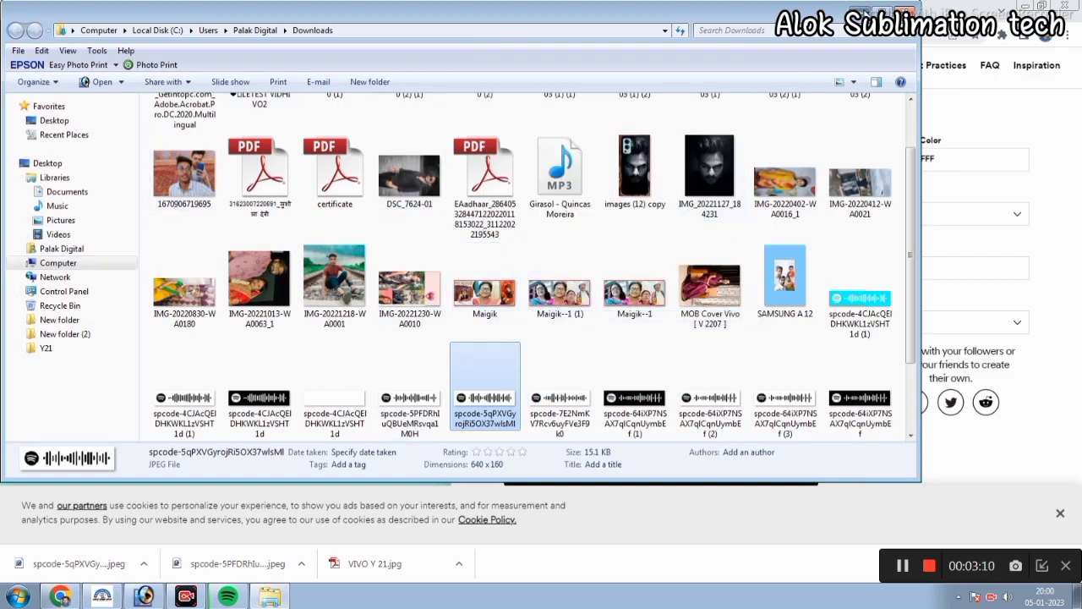
key("alt+Tab")
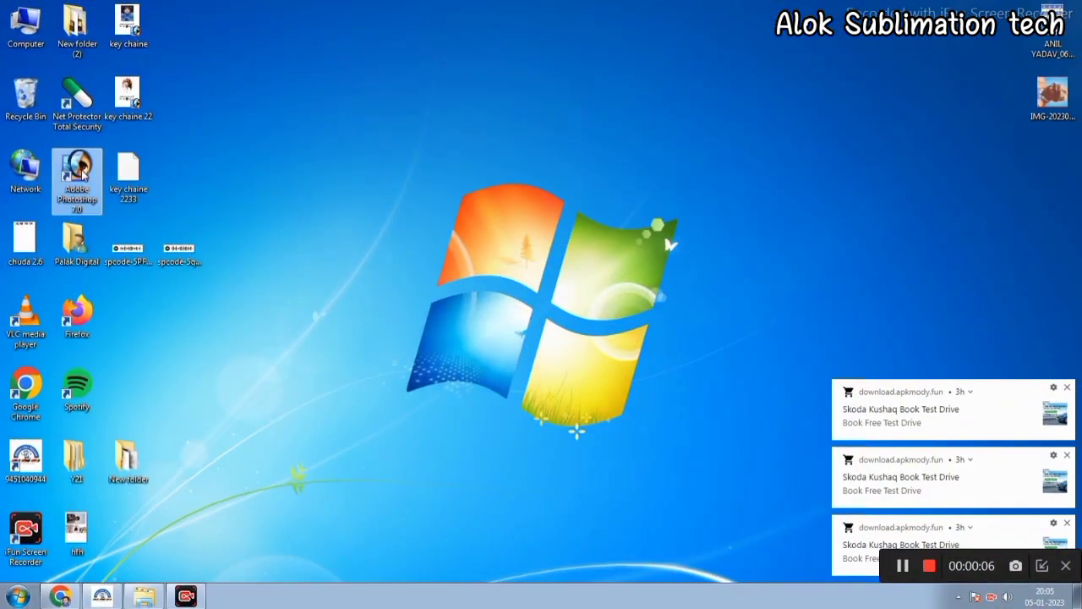
Launch Adobe Photoshop, open spcode-5qPXVGyrojRi5OX37wlsMI.jpeg from the Desktop and place its window mid-workspace.
double_click(78, 176)
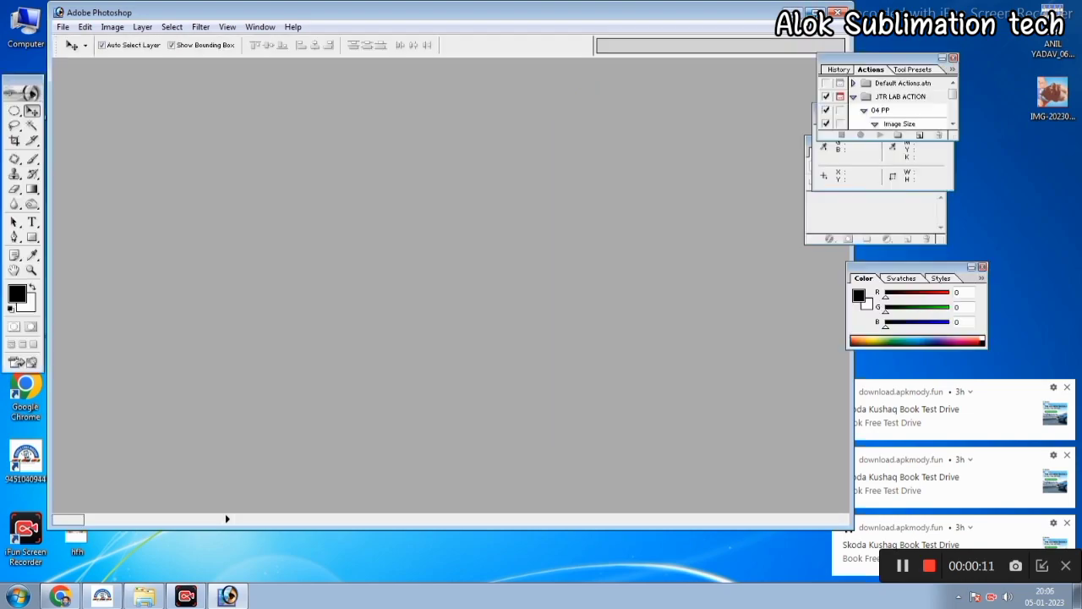
double_click(449, 327)
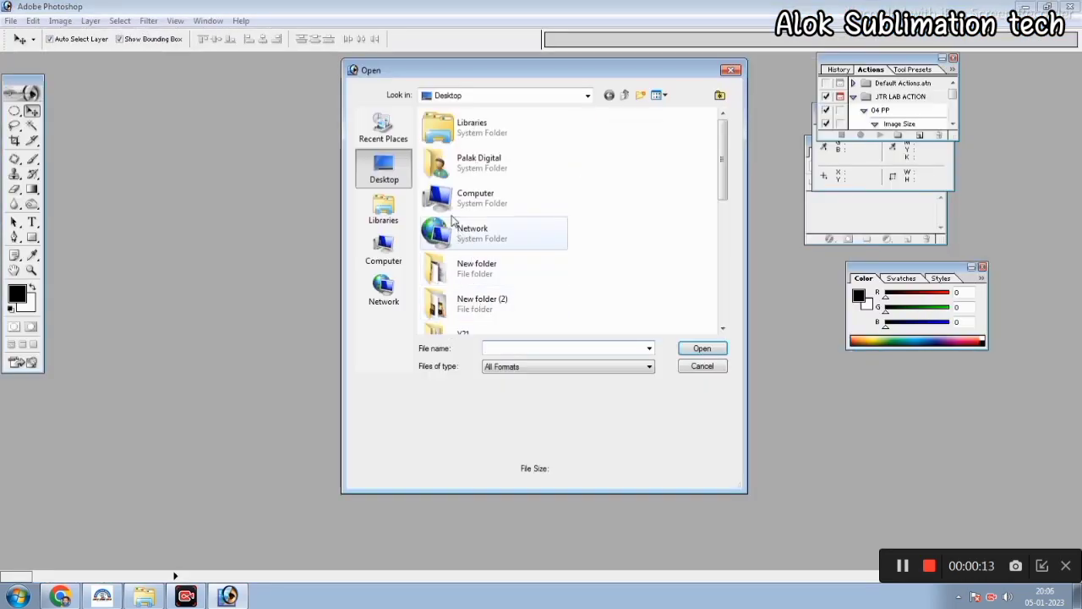
left_click_drag(723, 149, 723, 281)
double_click(507, 313)
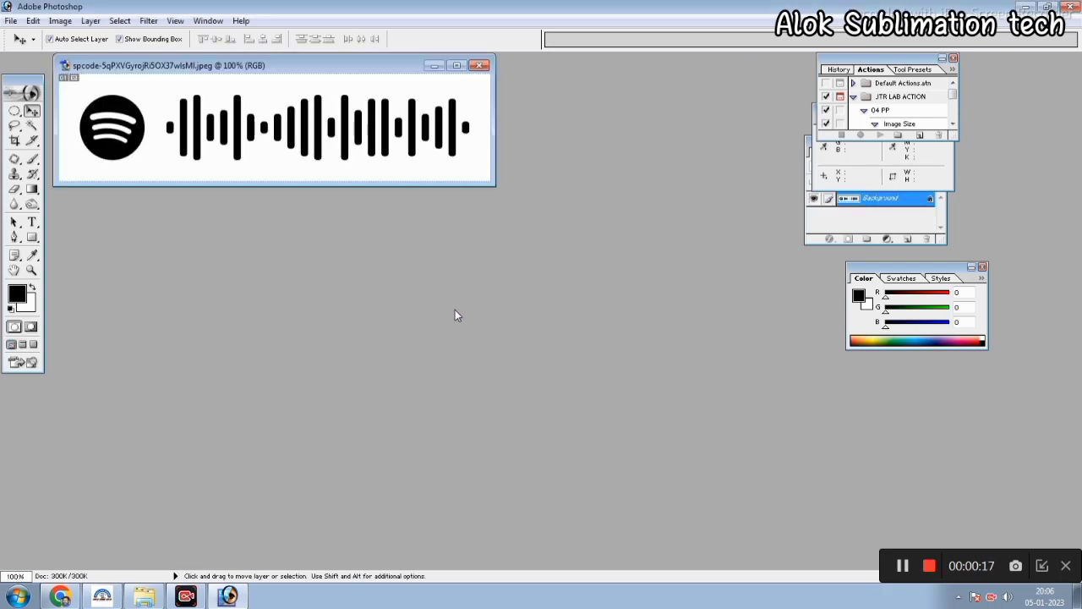
left_click_drag(372, 66, 519, 240)
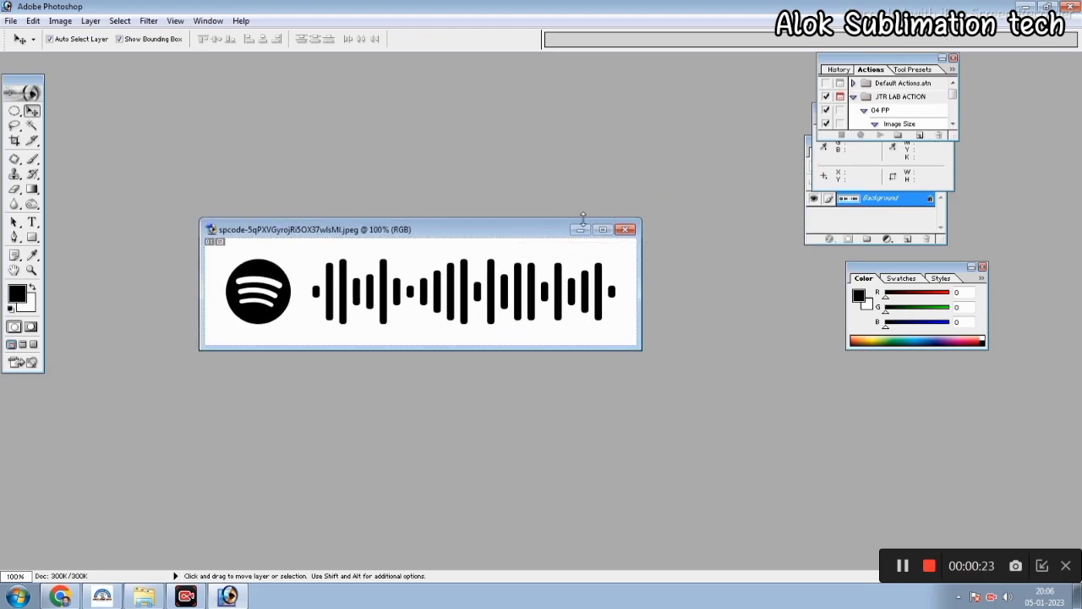
Open key chaine.psd from the Desktop and move its window clear of the Spotify logo in the code image.
key("ctrl+o")
left_click_drag(725, 156, 723, 269)
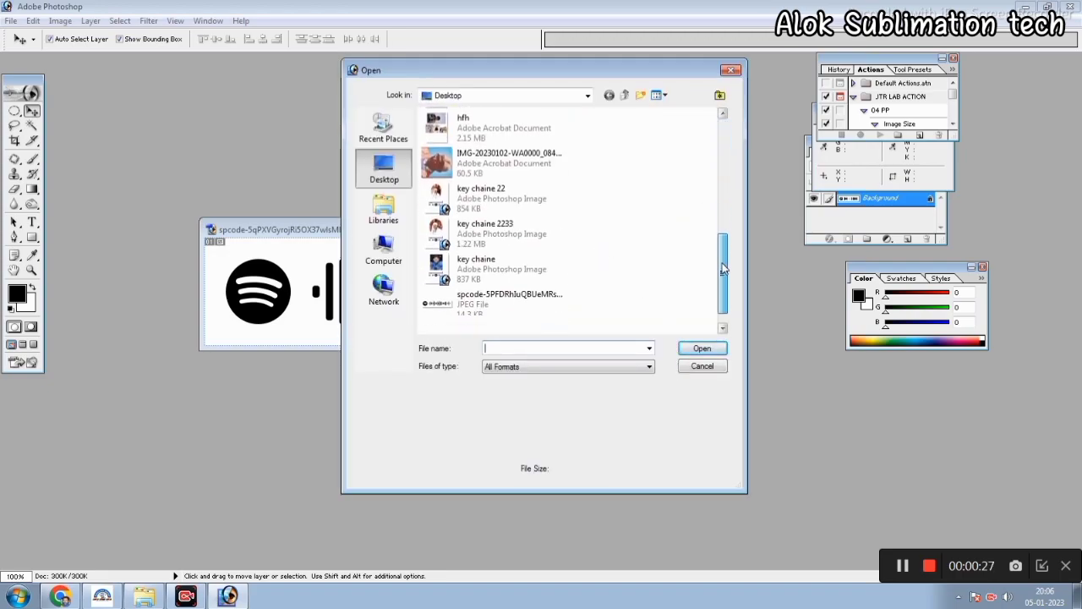
left_click(498, 270)
left_click(703, 348)
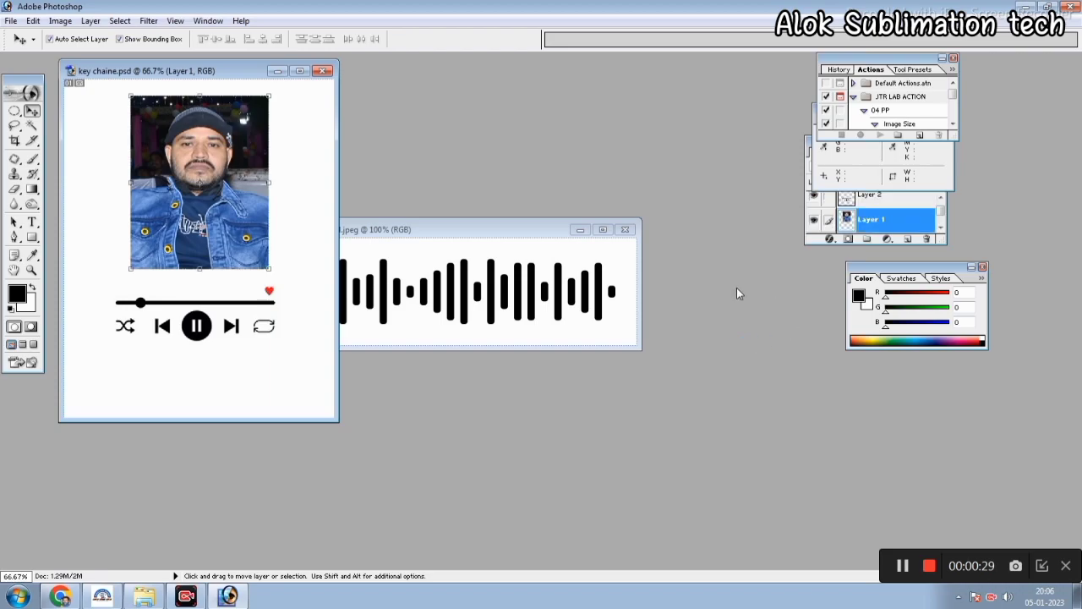
left_click_drag(237, 81, 549, 137)
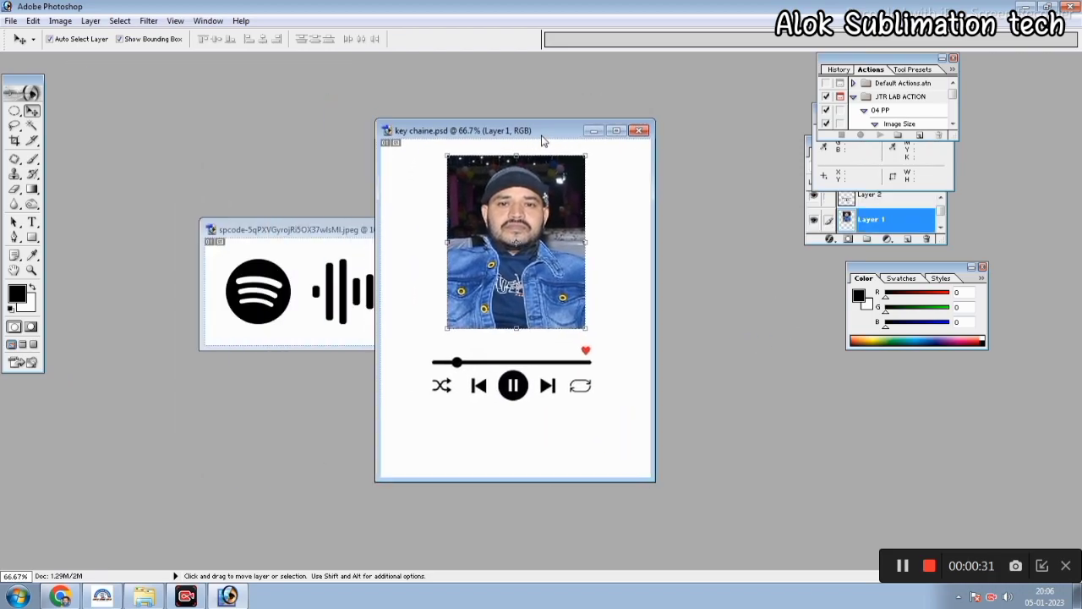
right_click(543, 133)
left_click(543, 152)
left_click(643, 242)
Crop the whole key chaine.psd canvas to 2 in by 2.5 in at 300 pixels/inch.
left_click(15, 141)
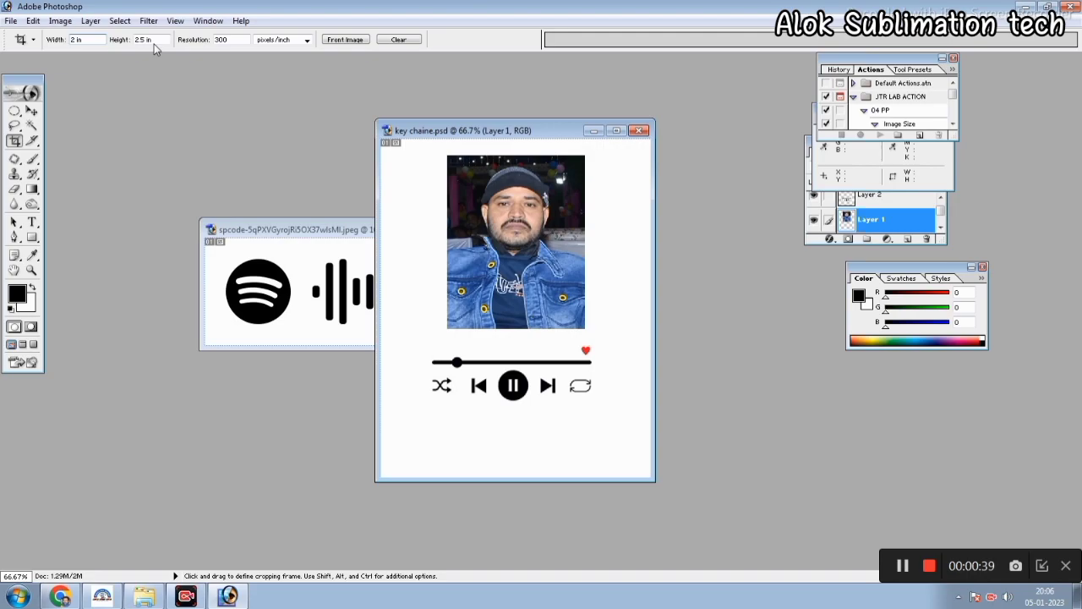
left_click(623, 132)
left_click_drag(359, 111, 762, 510)
right_click(583, 315)
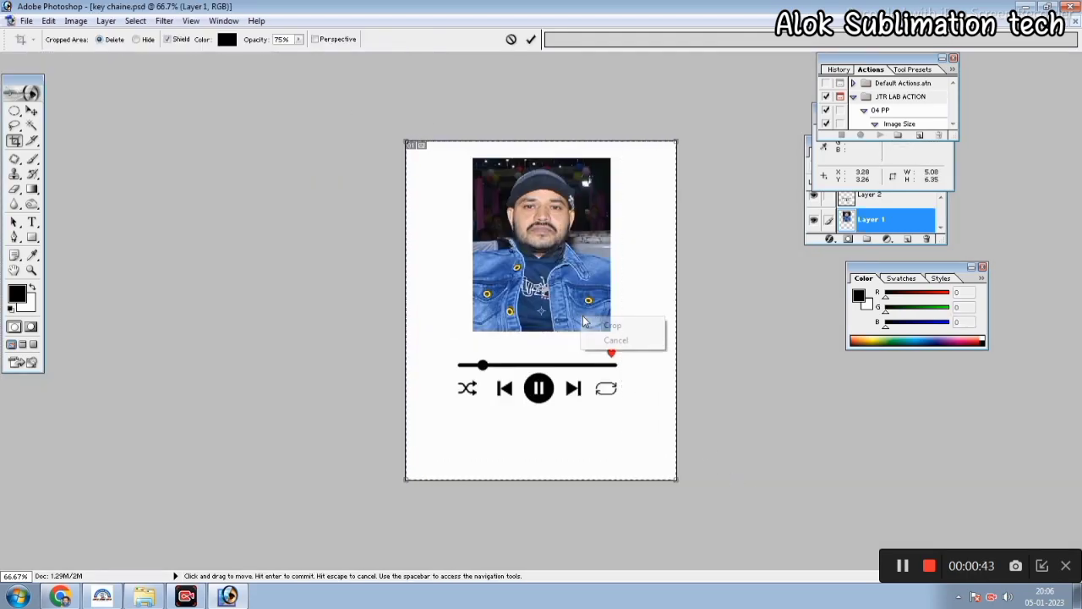
left_click(609, 326)
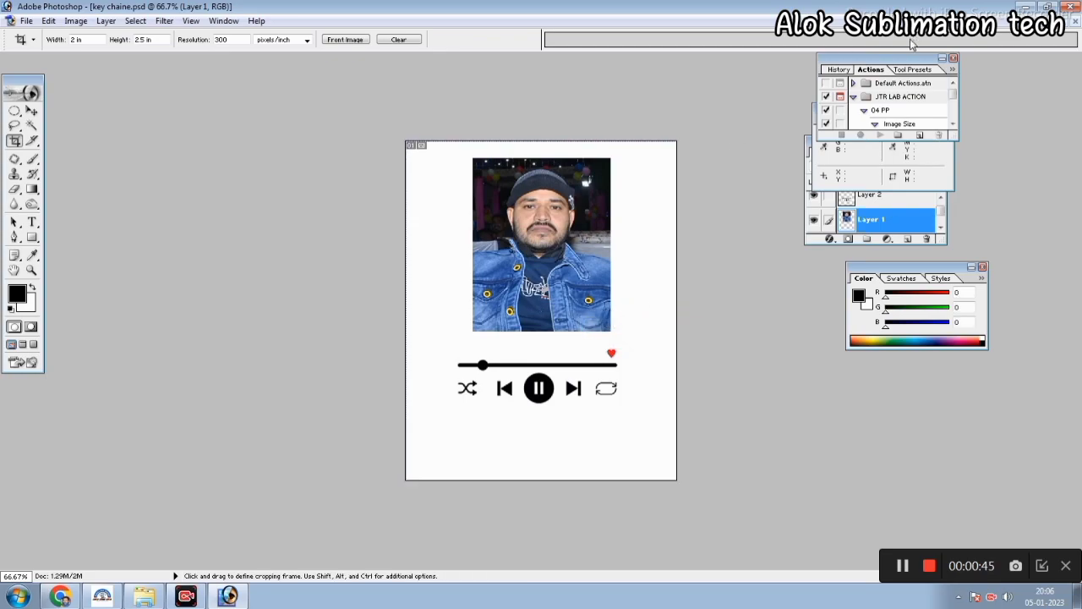
Restore the maximized key chaine.psd document to a floating window and arrange it beside the Spotify code image.
left_click(1048, 6)
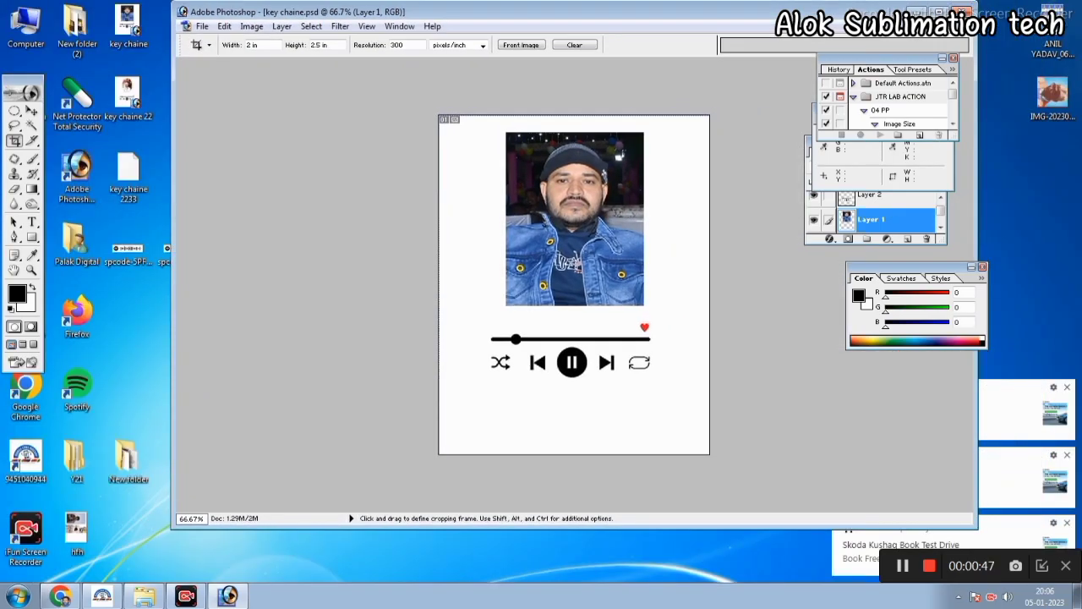
left_click(952, 12)
left_click_drag(888, 8, 711, 18)
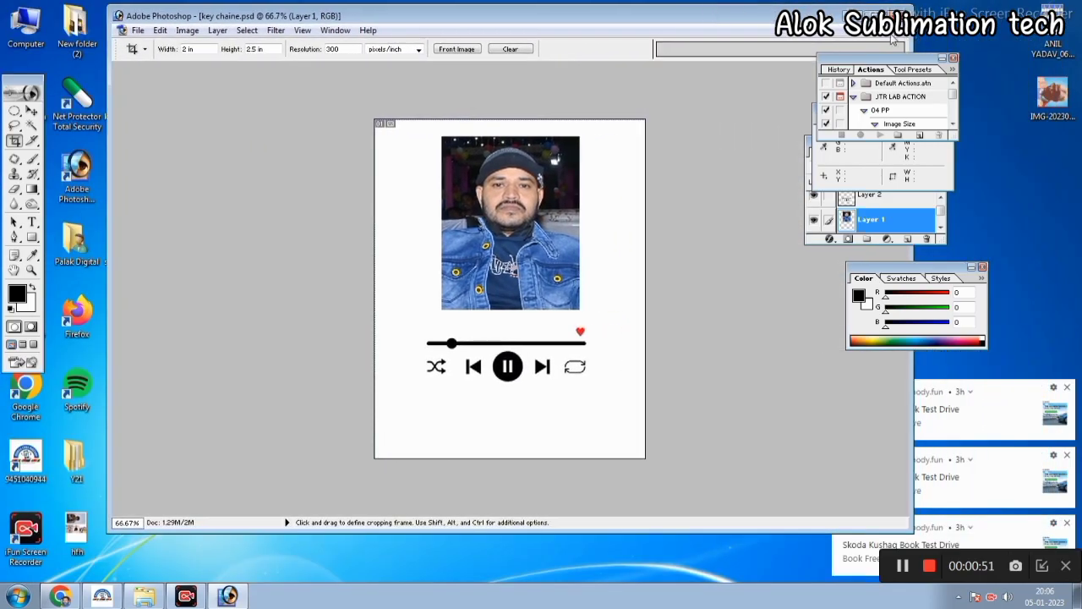
left_click(892, 35)
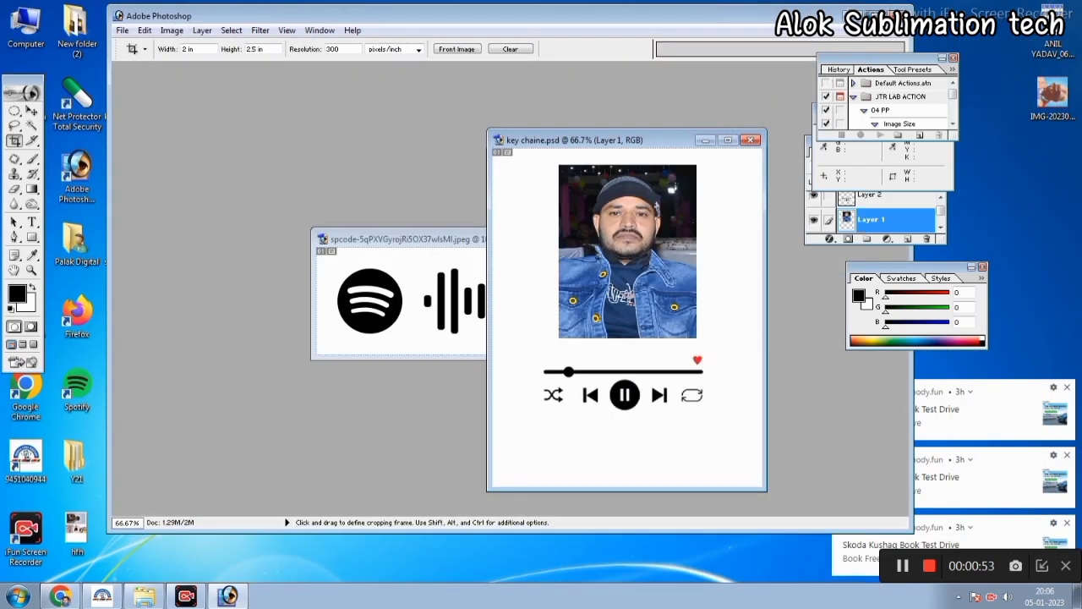
left_click(886, 14)
left_click_drag(567, 131, 679, 90)
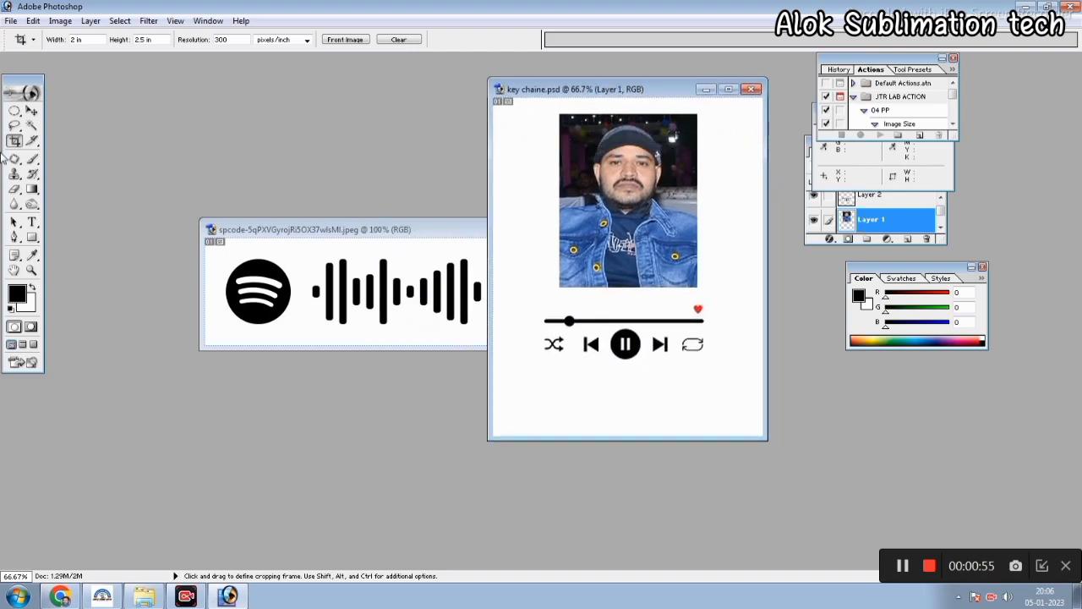
Copy the Spotify code image into key chaine.psd below the playback controls, and maximize the keychain document.
left_click(32, 111)
left_click_drag(291, 266, 620, 400)
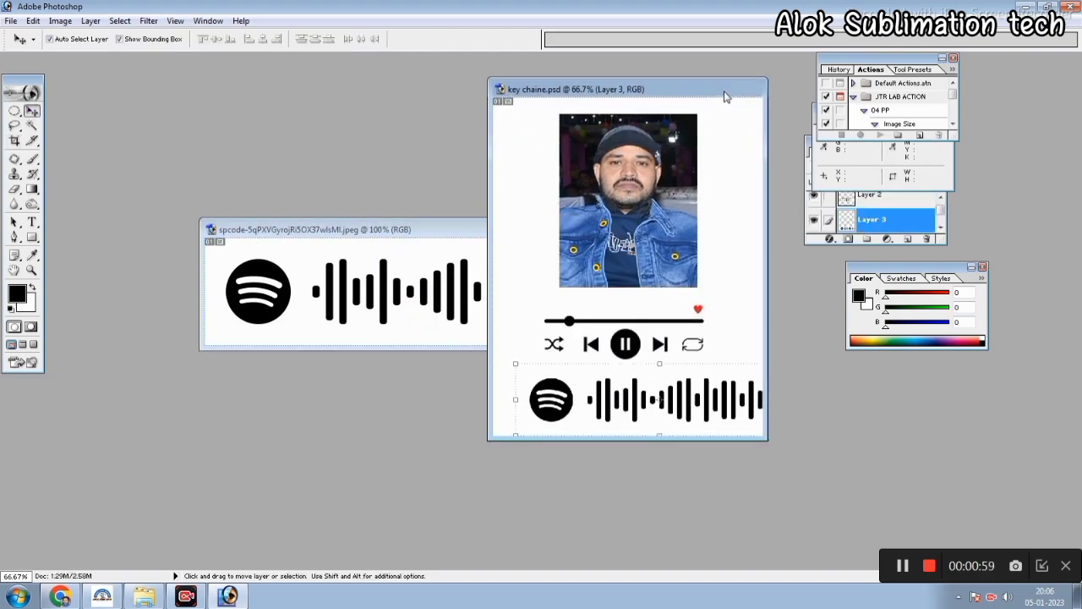
left_click(728, 89)
Scale the portrait photo layer proportionally to 84.8% about its centre.
right_click(574, 241)
left_click(582, 237)
mouse_move(604, 156)
left_mouse_down()
mouse_move(602, 144)
mouse_move(599, 158)
left_mouse_up()
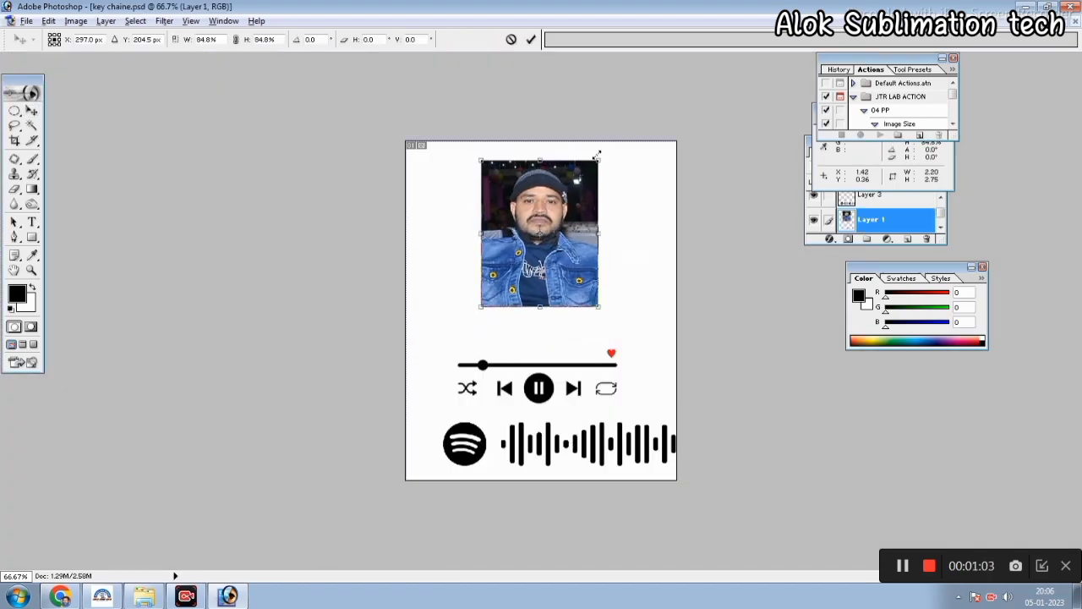
key("Return")
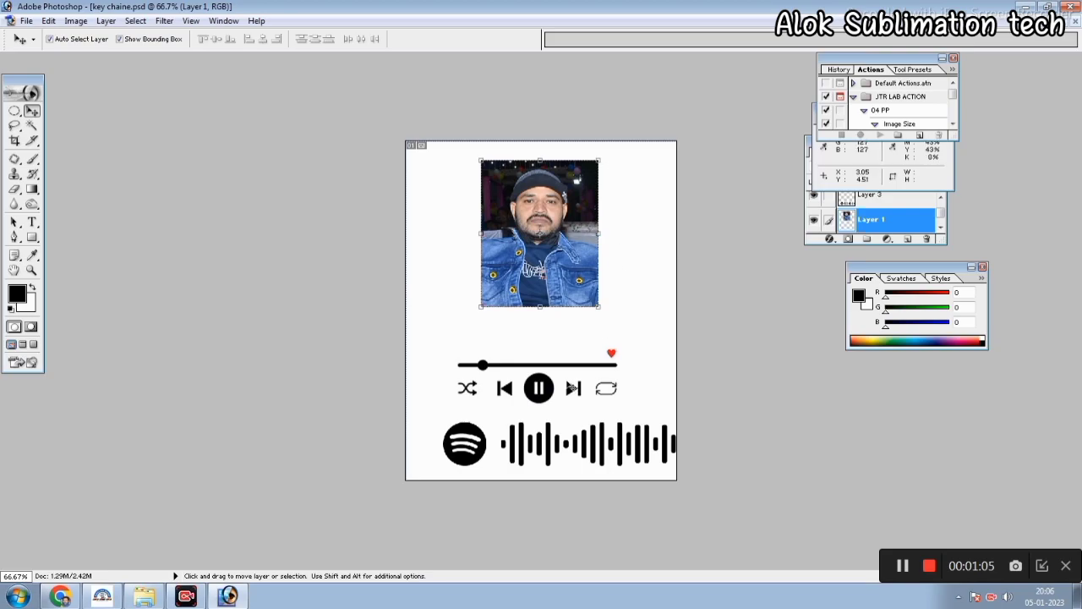
Move the playback controls layer slightly up towards the photo.
right_click(550, 372)
left_click(584, 382)
mouse_move(571, 388)
left_mouse_down()
mouse_move(573, 355)
mouse_move(570, 375)
left_mouse_up()
Move the Spotify code inside the canvas and scale it down to fit just beneath the playback controls.
right_click(604, 441)
left_click(633, 447)
left_click_drag(633, 446, 593, 437)
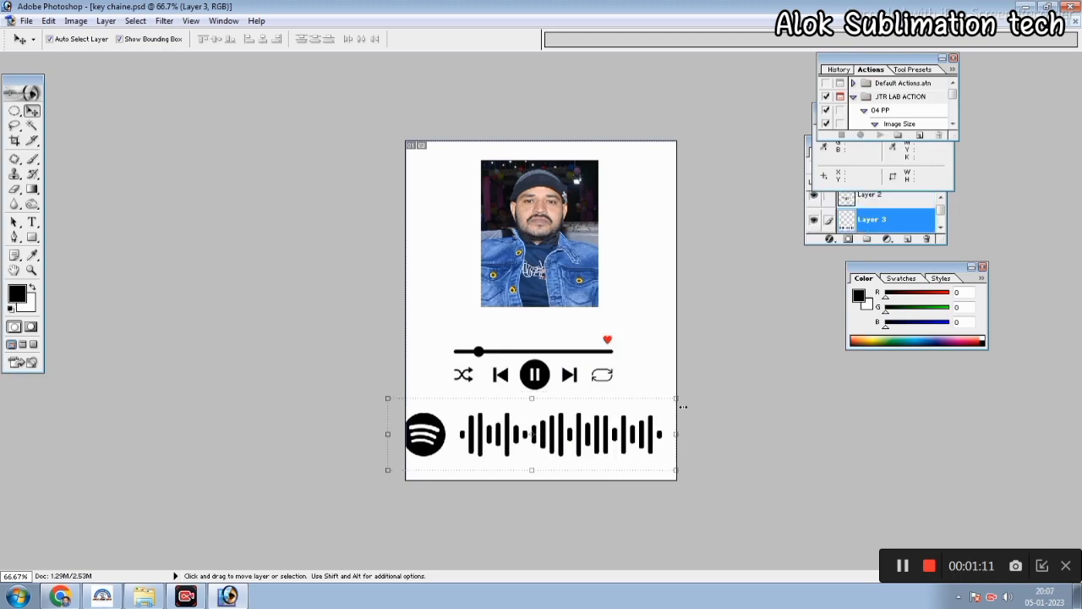
left_click_drag(683, 407, 572, 418)
key("Return")
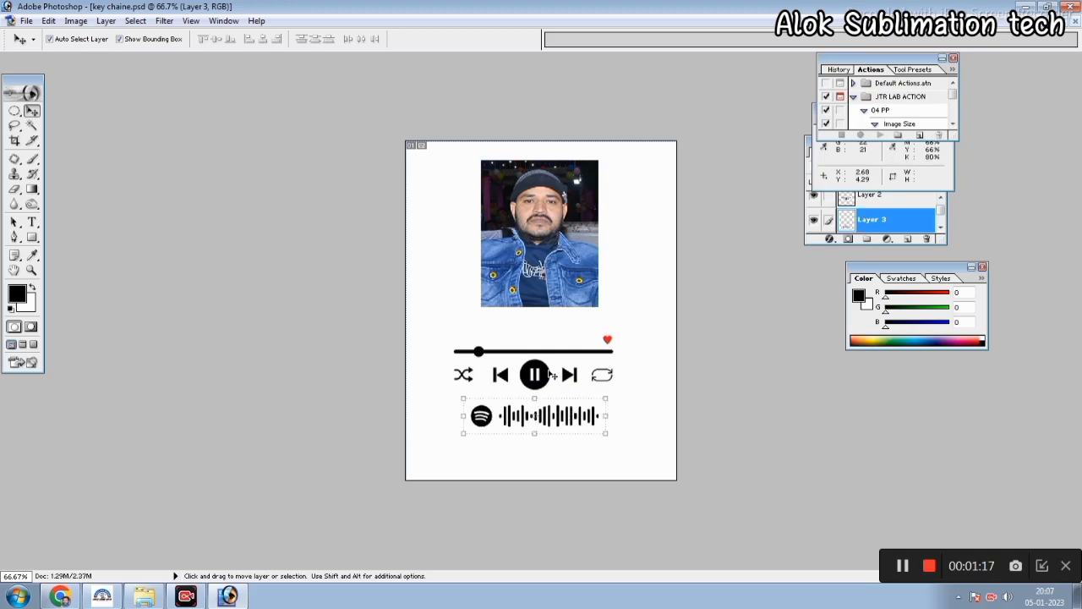
Scale the playback controls layer to 81.2% and place it directly above the Spotify code, matching the code's width.
left_click(565, 378)
left_click_drag(620, 328, 605, 331)
left_click_drag(548, 363, 551, 375)
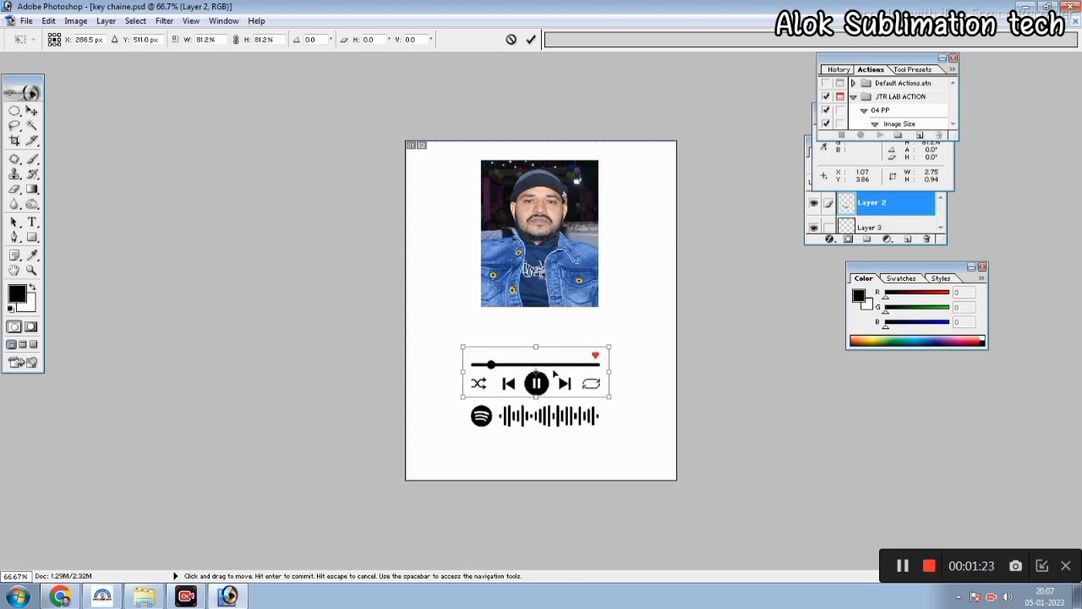
scroll(554, 375, "up", 1)
key("Return")
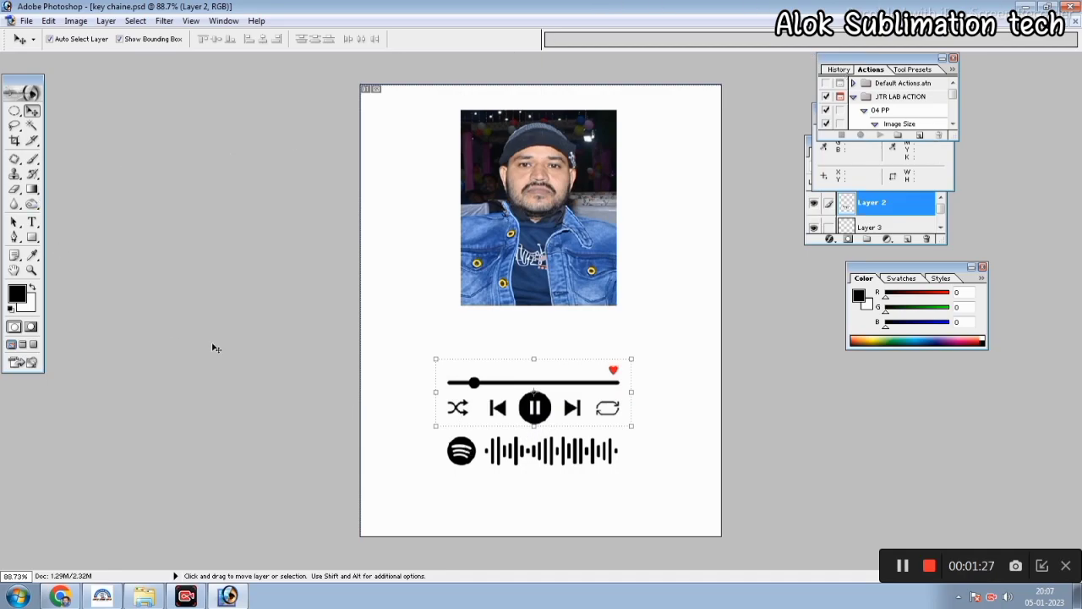
Start a text line between the photo and the progress bar and set its font to Arial.
left_click(32, 221)
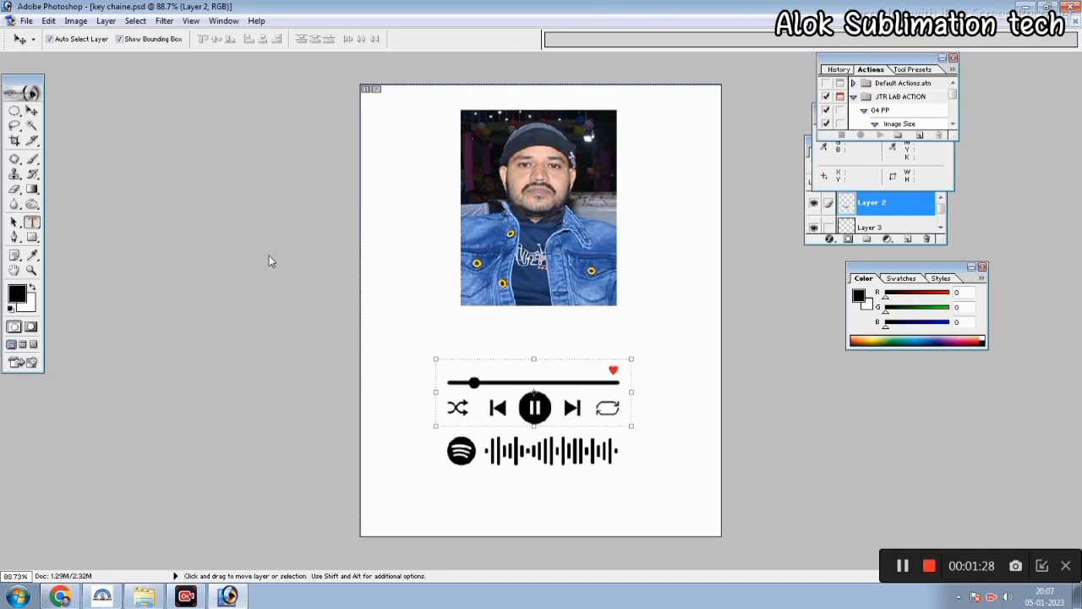
left_click(436, 347)
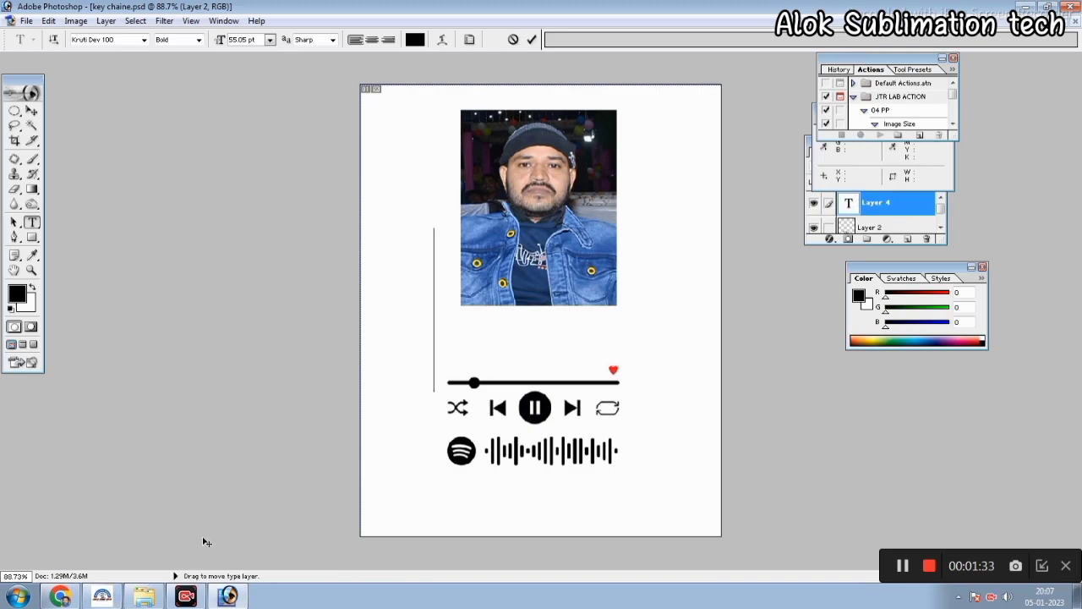
type("ch")
key("BackSpace")
key("BackSpace")
left_click(144, 39)
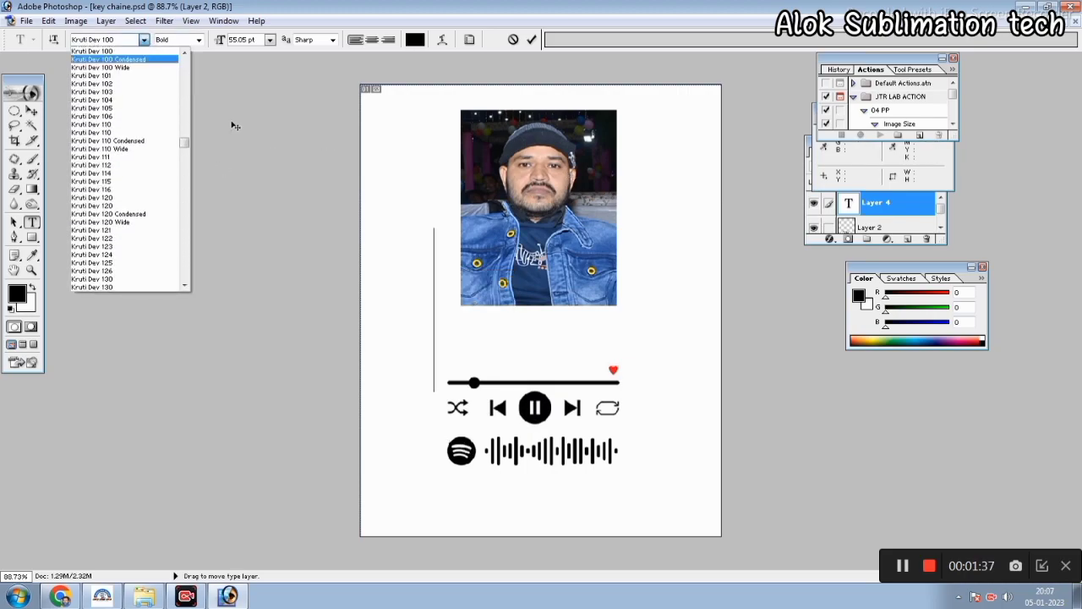
scroll(188, 153, "up", 15)
scroll(116, 147, "down", 3)
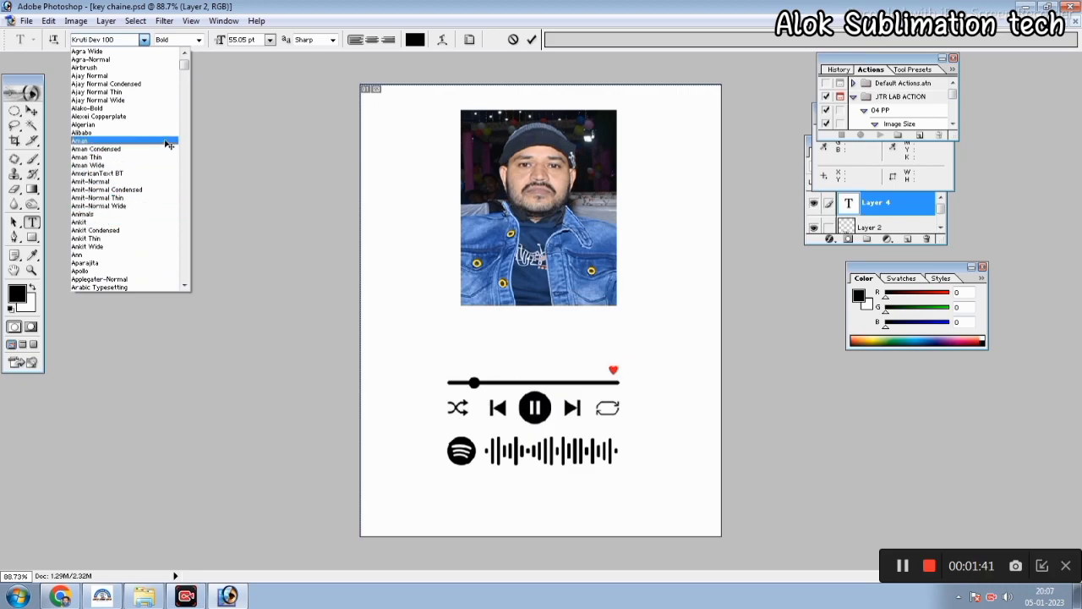
left_click(185, 76)
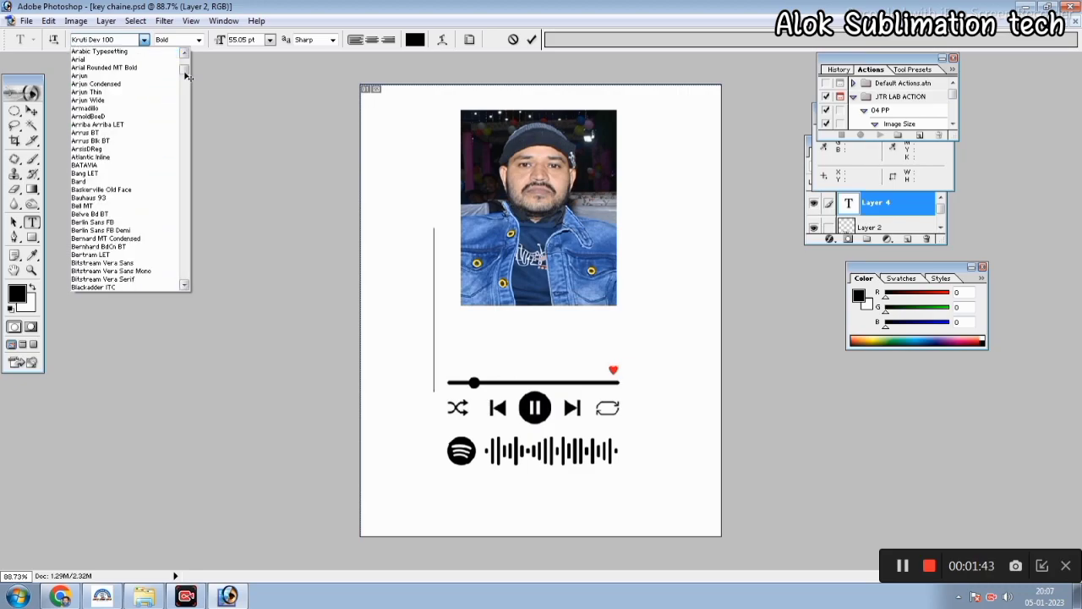
left_click(93, 59)
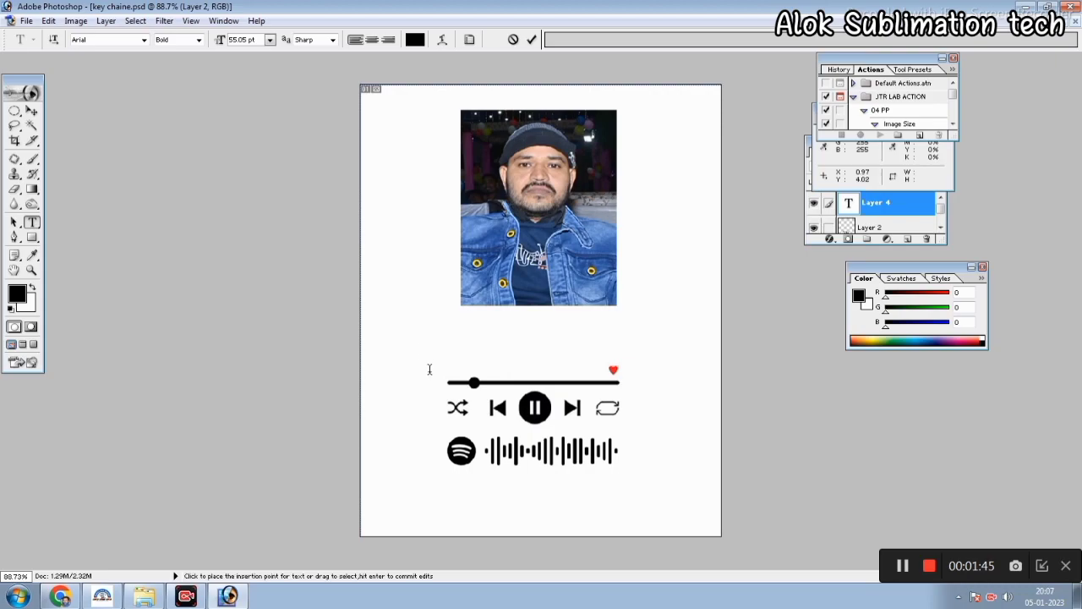
Set the text size to 8 pt and enter the song title "CHAND WALA" above the progress bar.
left_click(199, 39)
left_click(270, 40)
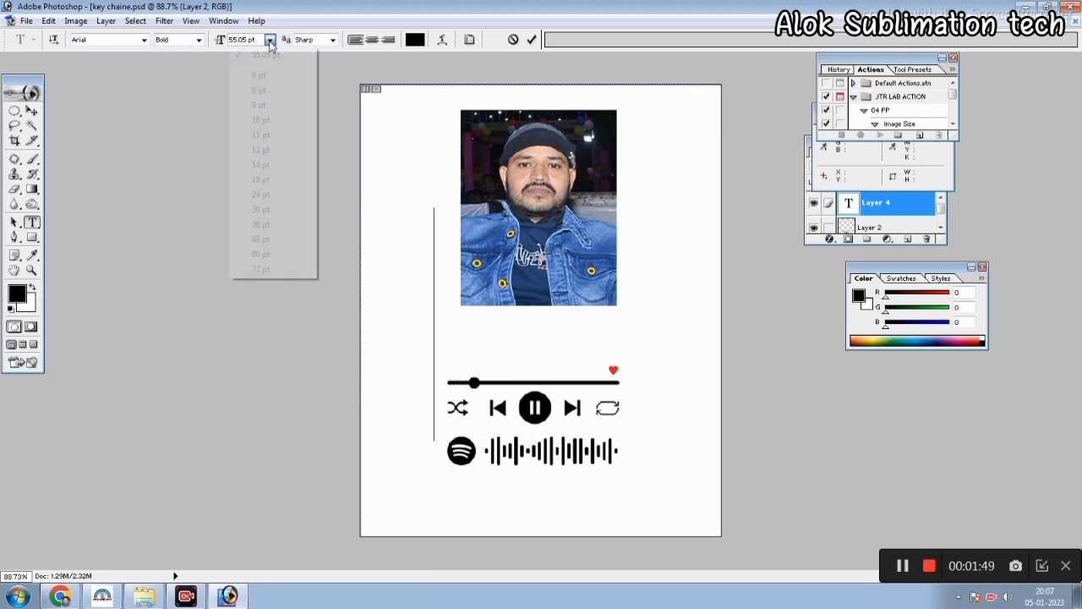
left_click(260, 90)
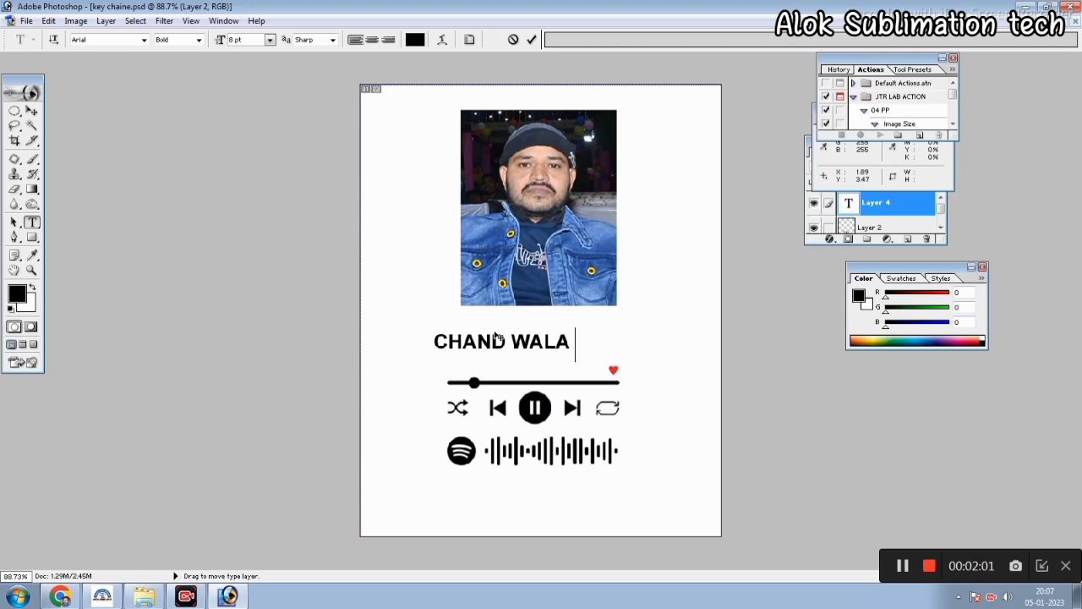
left_click(574, 342)
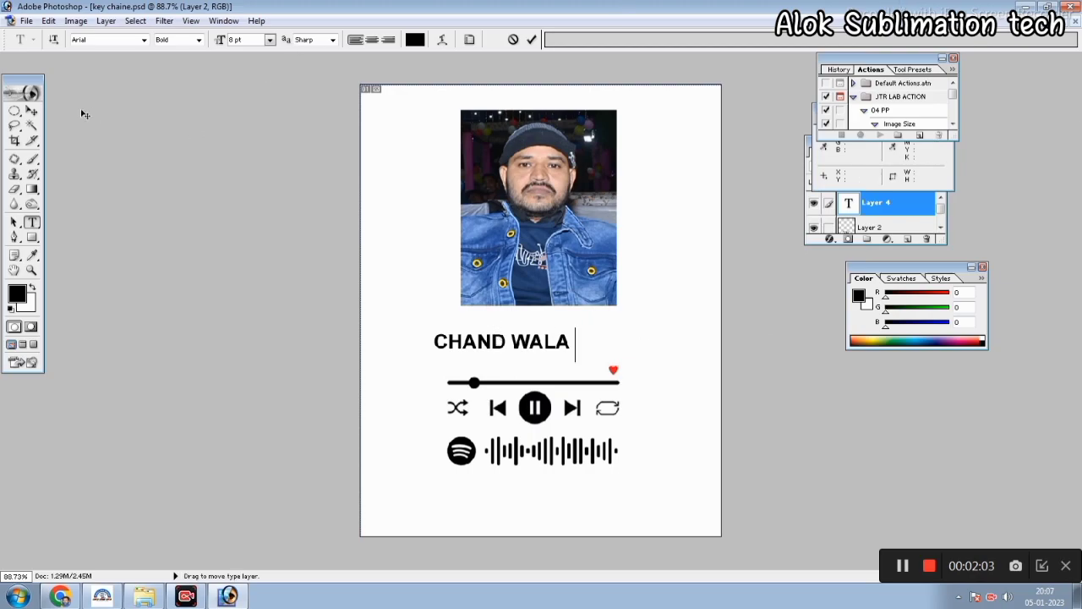
Position the "CHAND WALA" text roughly centred beneath the photo.
left_click(31, 111)
mouse_move(516, 346)
left_mouse_down()
mouse_move(485, 347)
mouse_move(533, 337)
left_mouse_up()
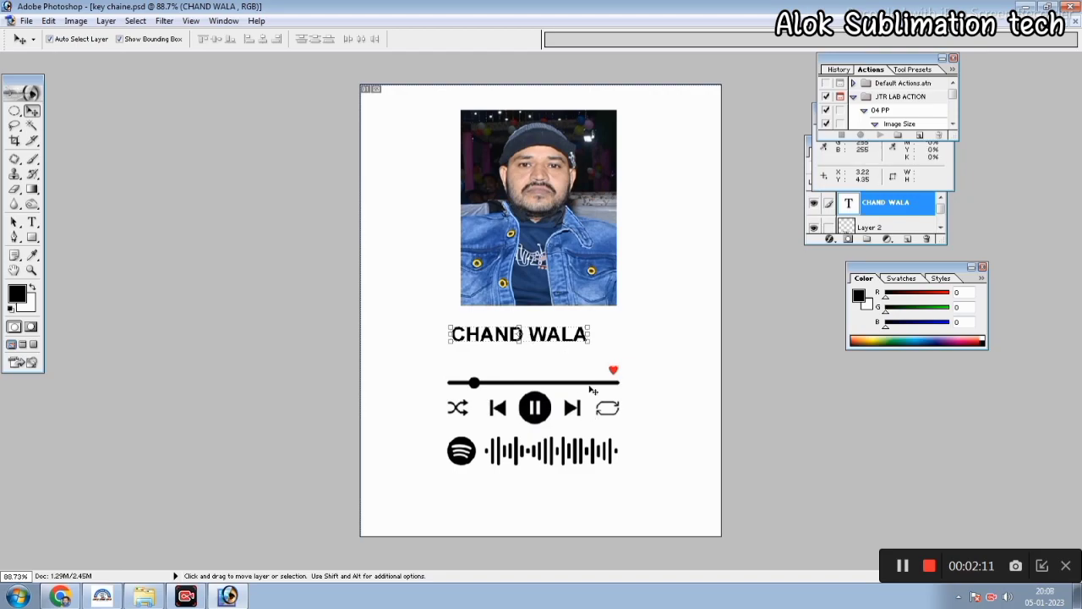
left_click(546, 193)
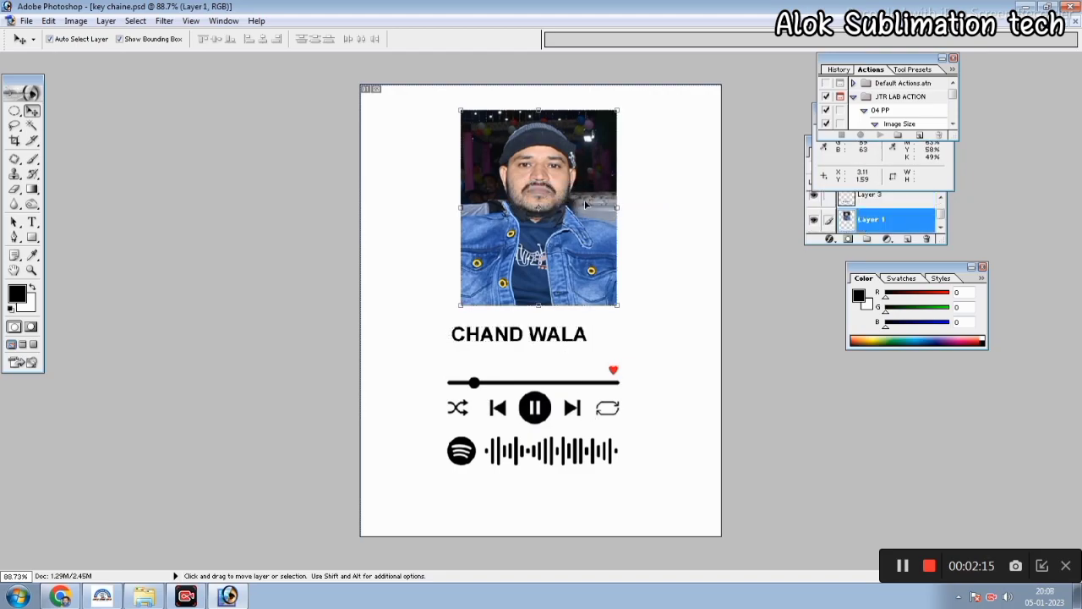
scroll(585, 205, "up", 2)
left_click(583, 370)
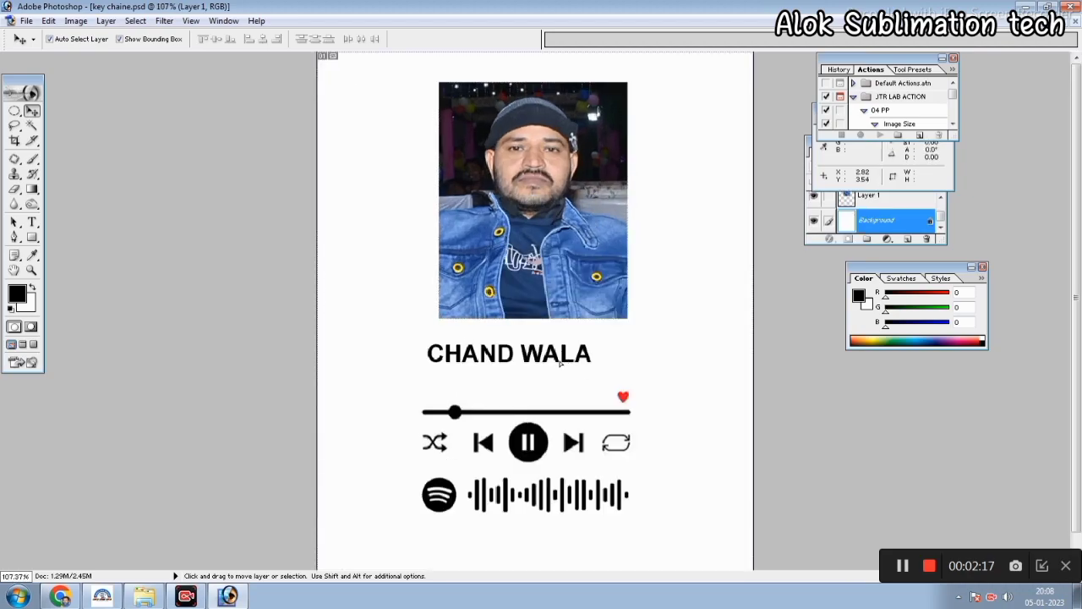
left_click(559, 362)
left_click(540, 233)
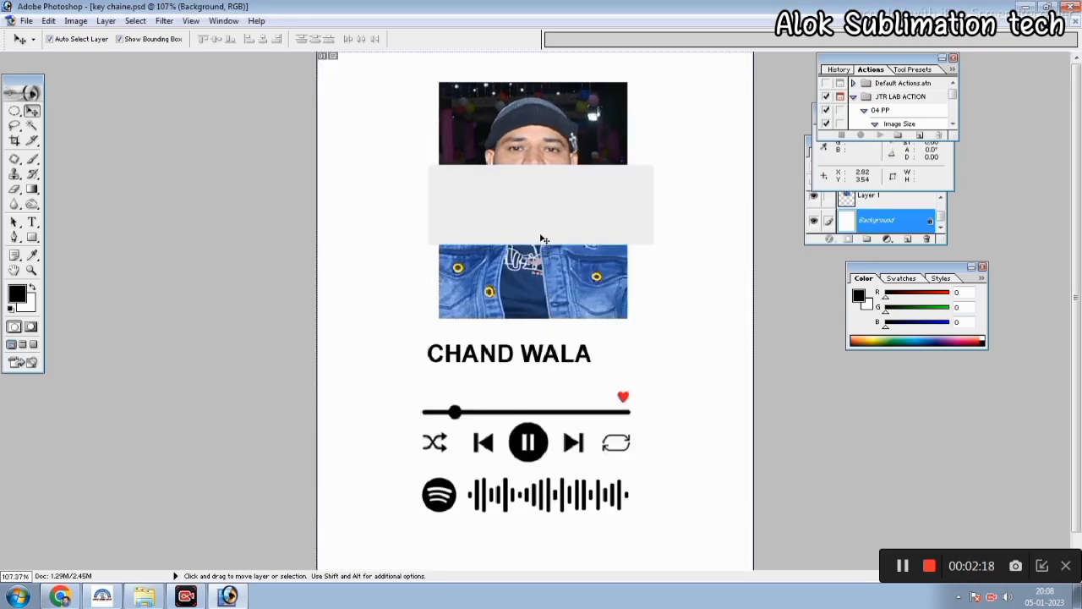
right_click(531, 352)
left_click(544, 357)
left_click_drag(542, 357, 548, 358)
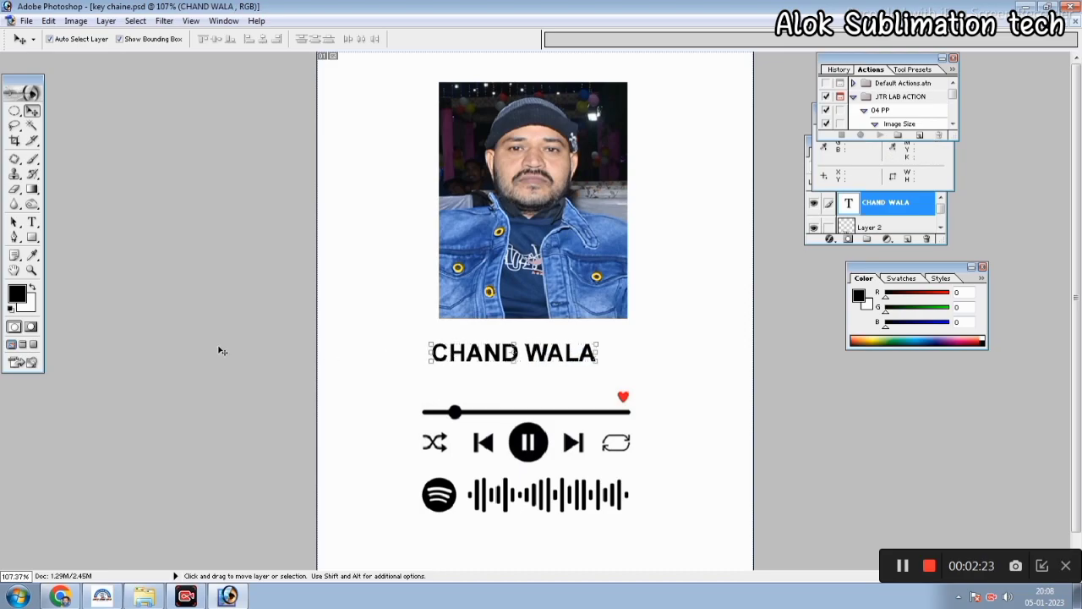
Add a second text line reading "ALOK SUBLIMATION TECH" between the song title and the progress bar.
left_click(30, 224)
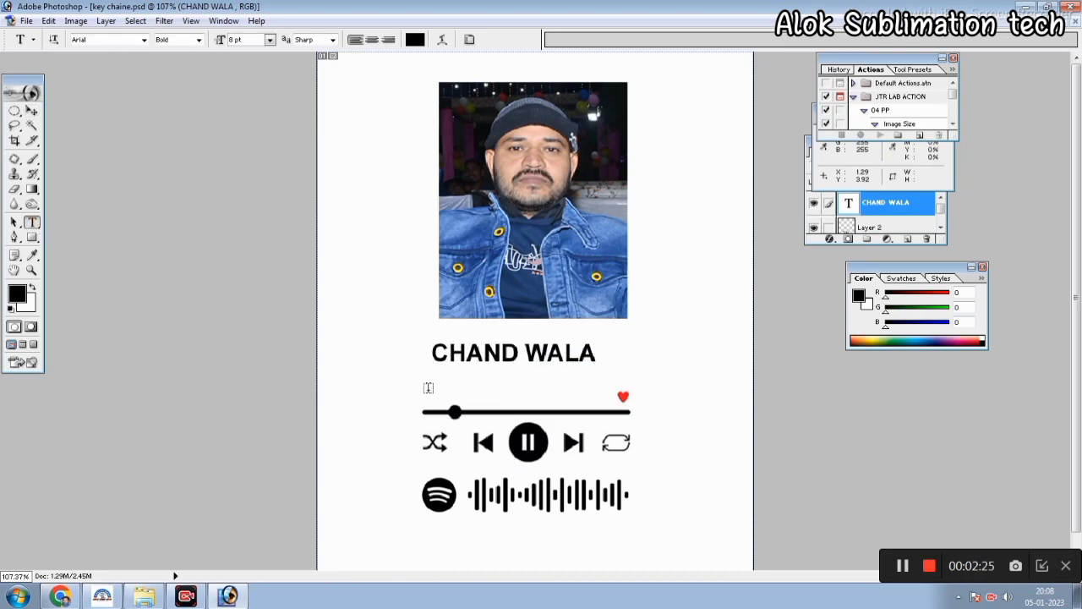
left_click(435, 387)
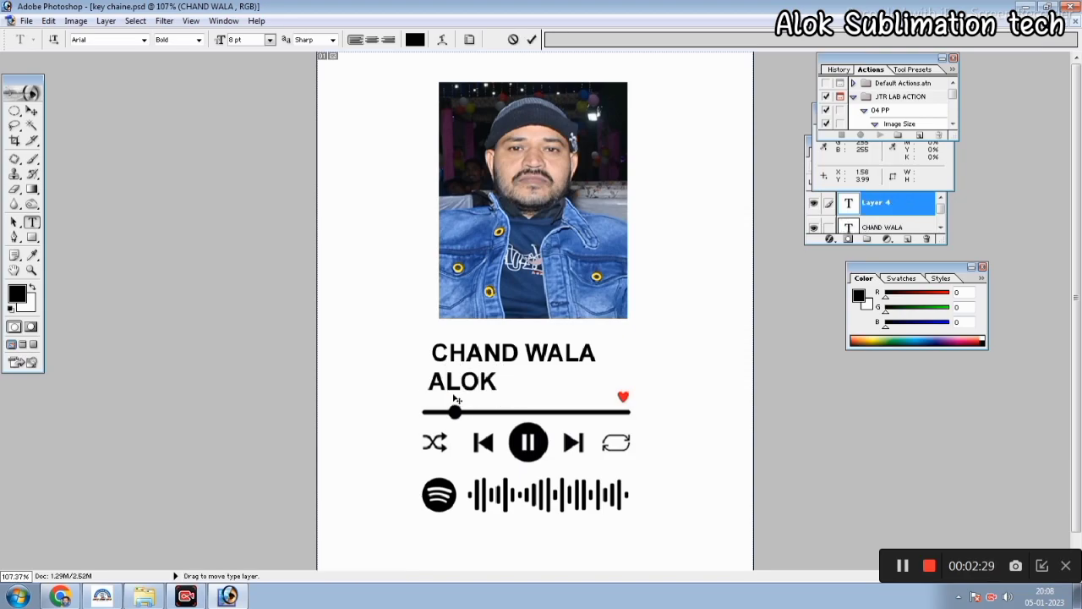
type("ALOK SUBLIMATION TECH")
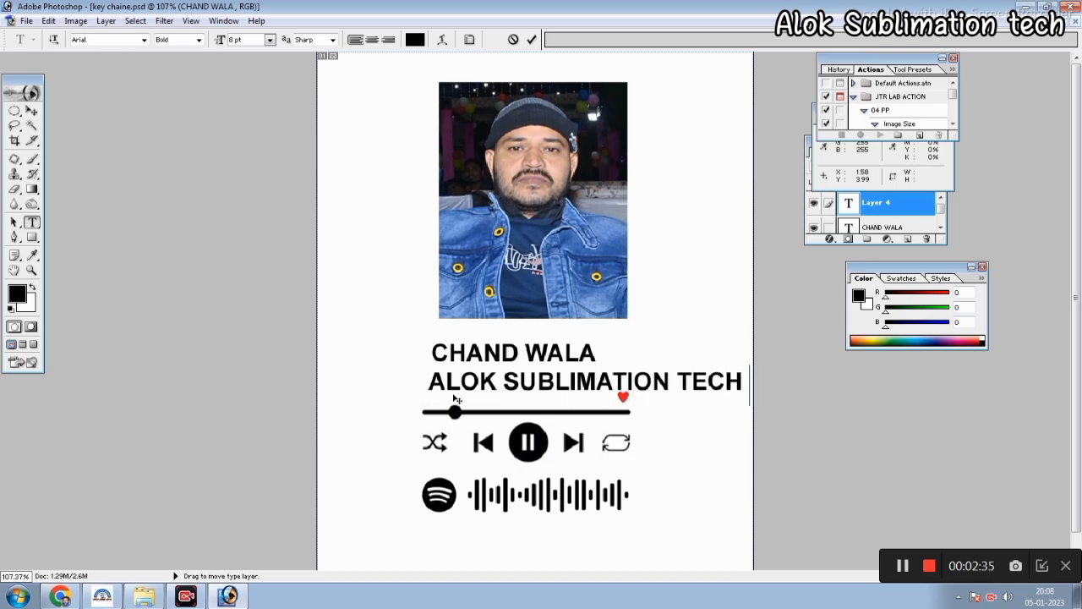
Scale down the "ALOK SUBLIMATION TECH" line and centre it under the song title.
left_click(31, 111)
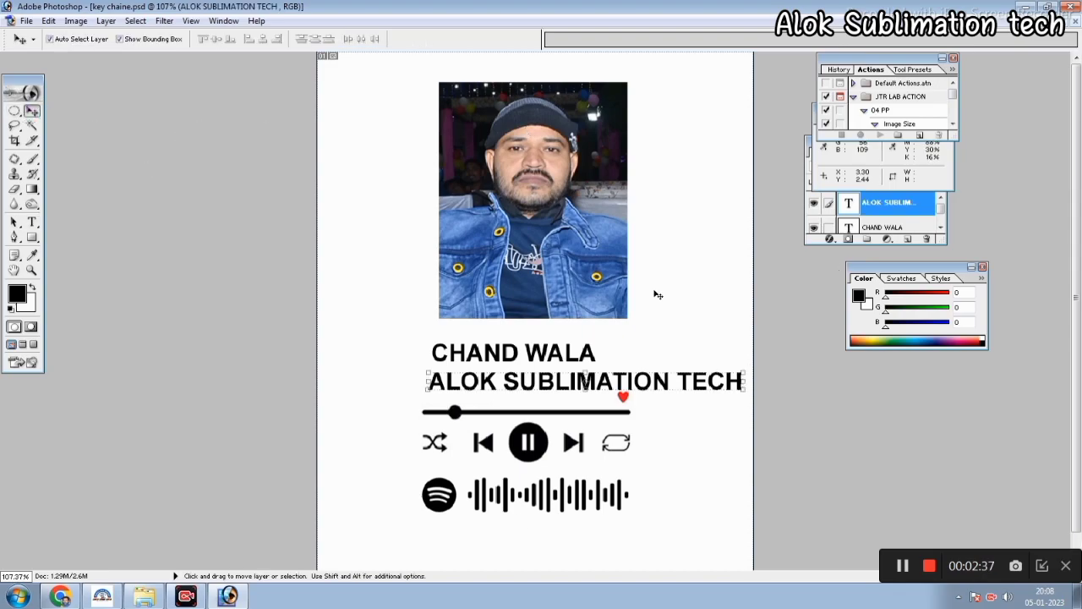
left_click_drag(670, 378, 616, 381)
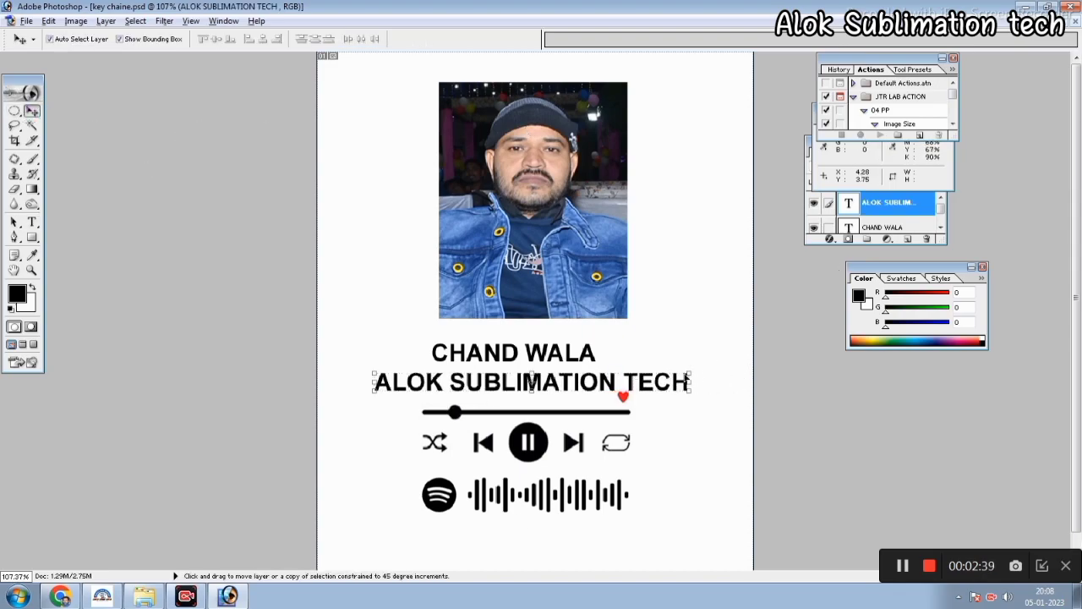
left_click_drag(692, 382, 616, 381)
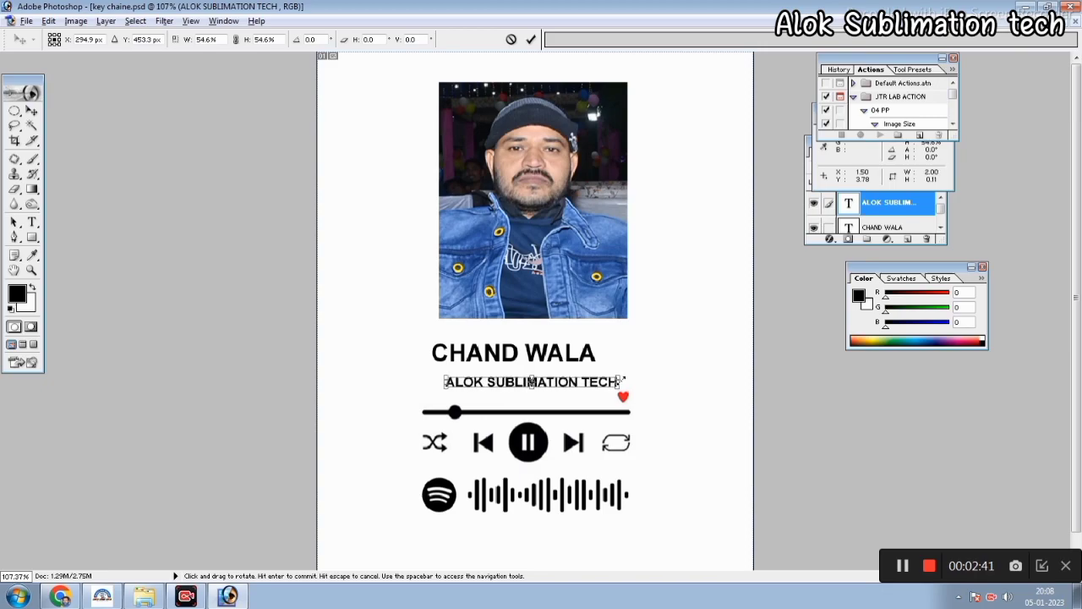
key("Escape")
left_click_drag(542, 385, 572, 381)
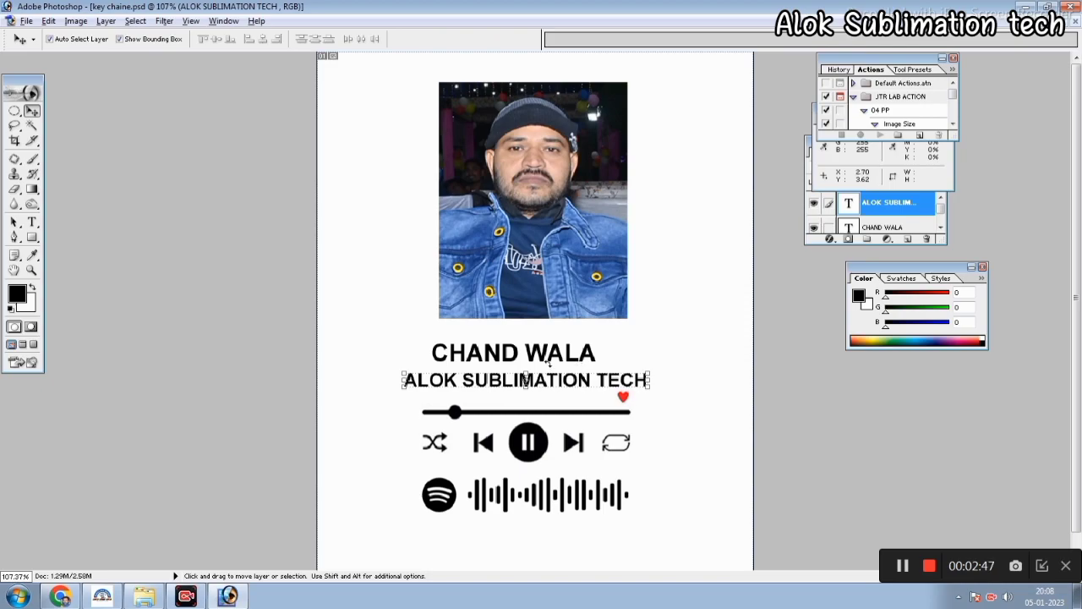
Move the "CHAND WALA" title slightly up, closer to the photo.
right_click(556, 359)
left_click(609, 367)
left_click_drag(565, 356, 570, 346)
Shrink the "ALOK SUBLIMATION TECH" line to about the progress bar's width and move it up directly beneath "CHAND WALA".
right_click(603, 383)
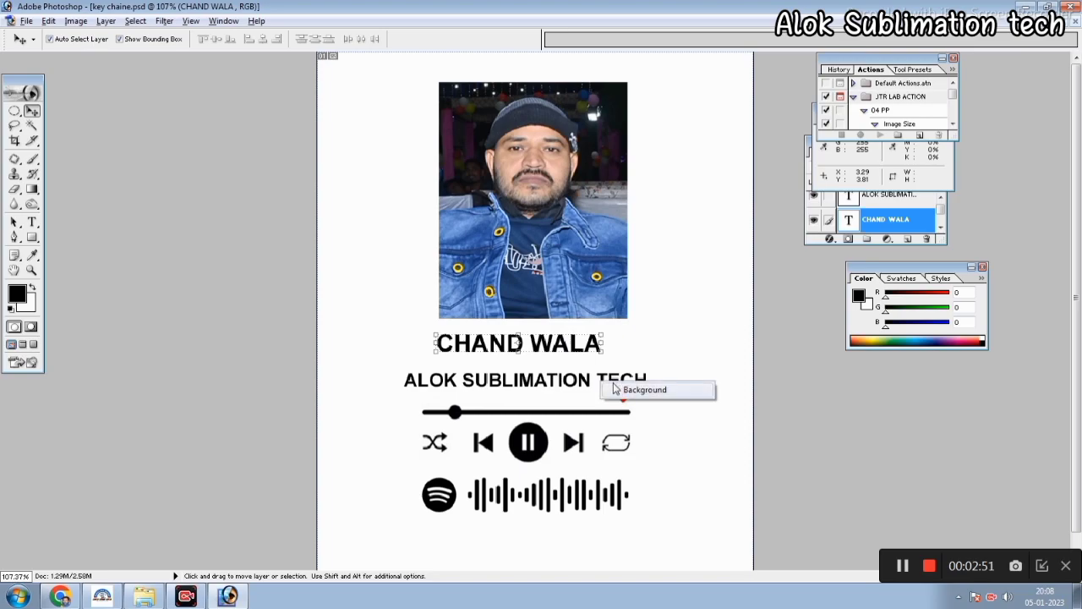
left_click(630, 389)
right_click(605, 382)
left_click(630, 381)
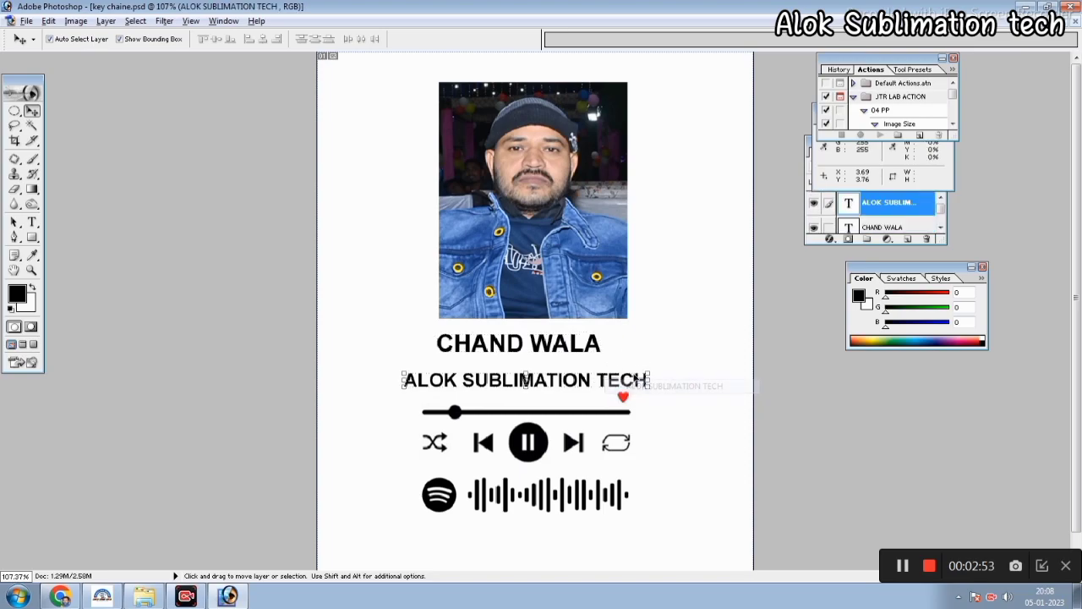
left_click_drag(648, 369, 573, 366)
key("Return")
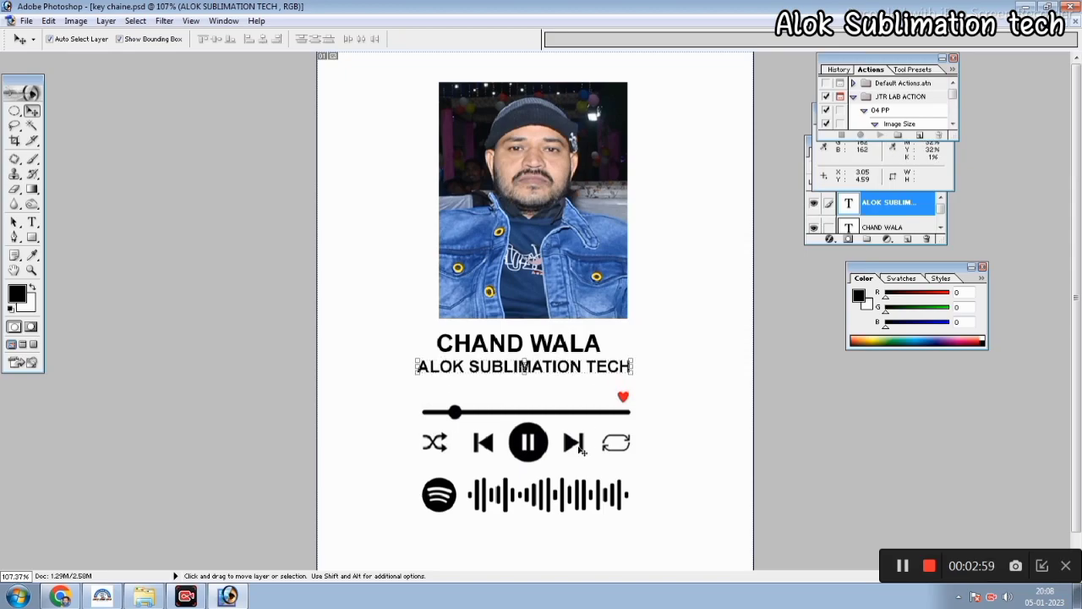
Move the playback controls up closer to the text lines and shift the Spotify code up beneath them, leaving a small gap.
left_click_drag(537, 441, 541, 430)
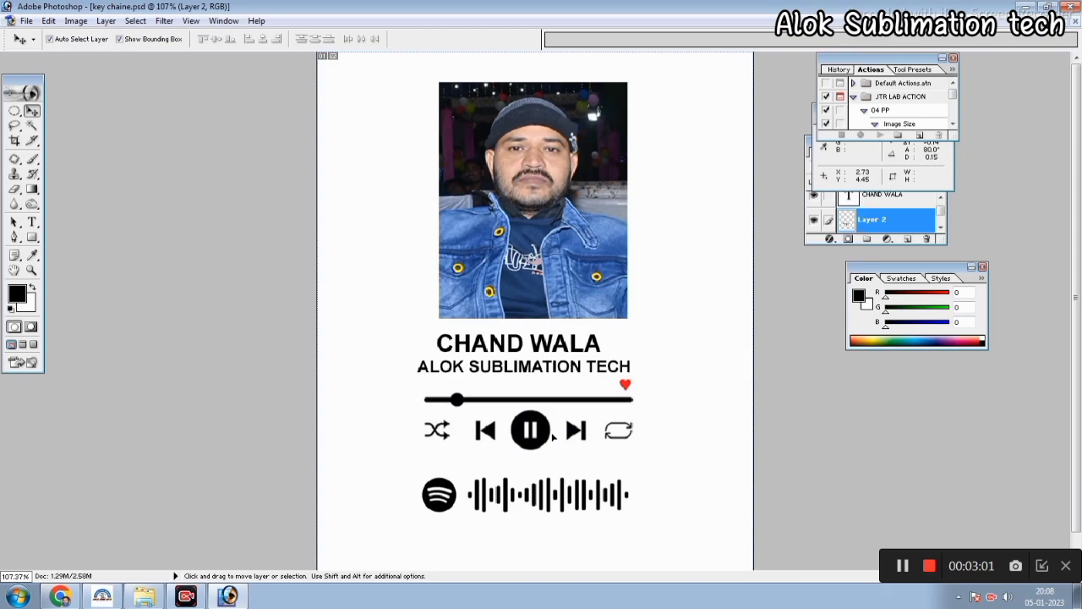
right_click(531, 505)
left_click(541, 506)
left_click_drag(531, 504, 534, 489)
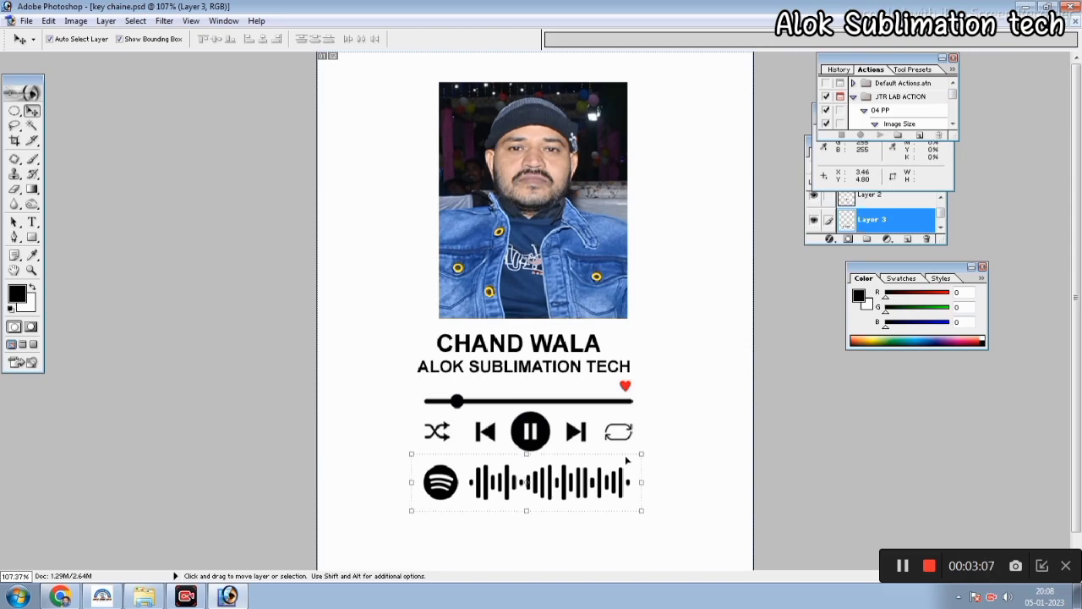
scroll(686, 421, "down", 3)
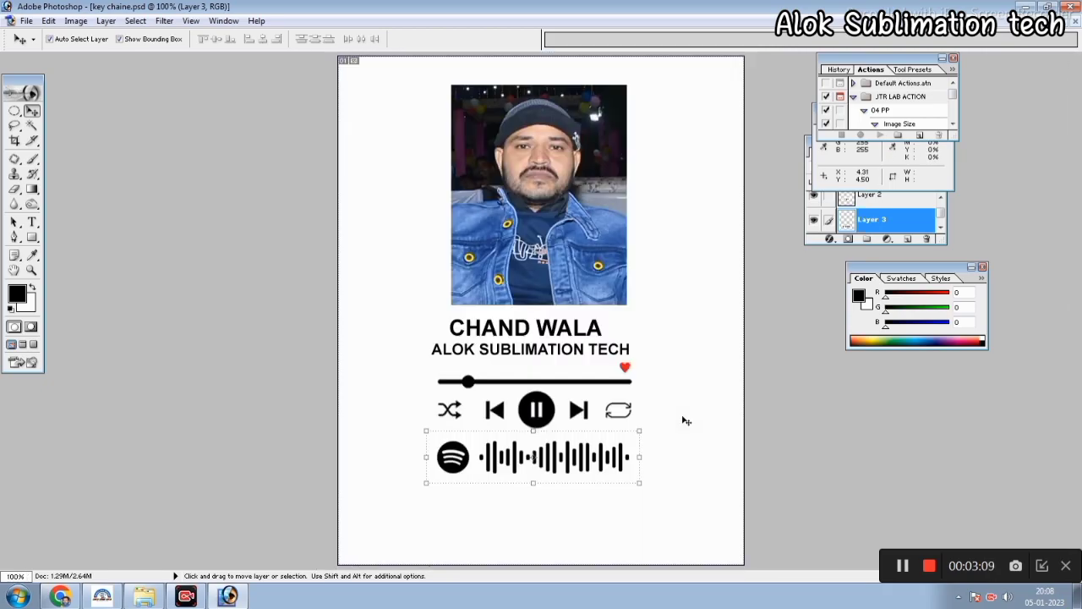
left_click_drag(567, 430, 567, 436)
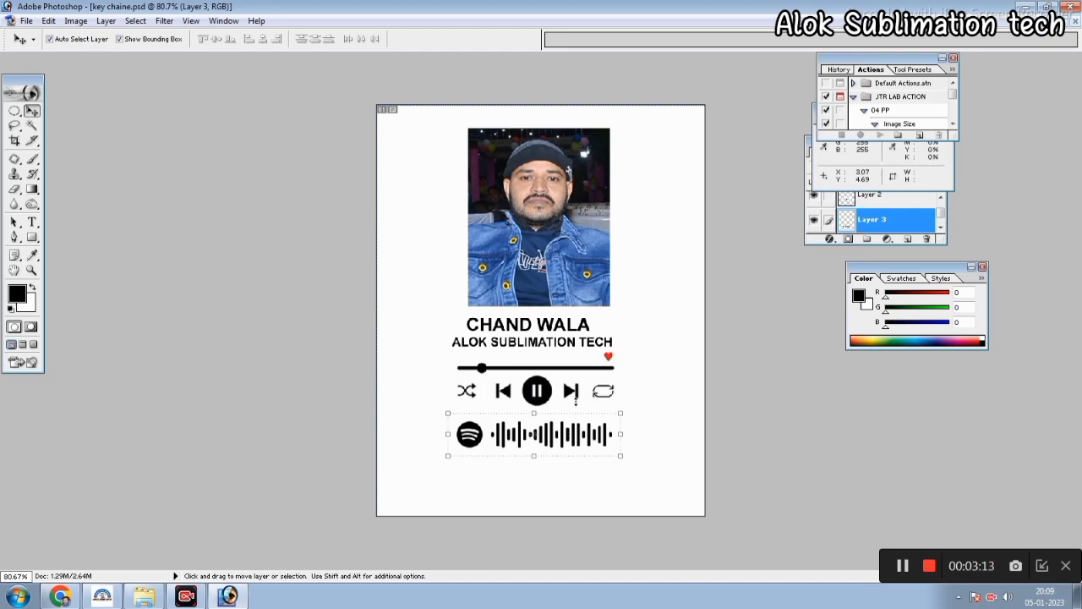
scroll(583, 329, "up", 1)
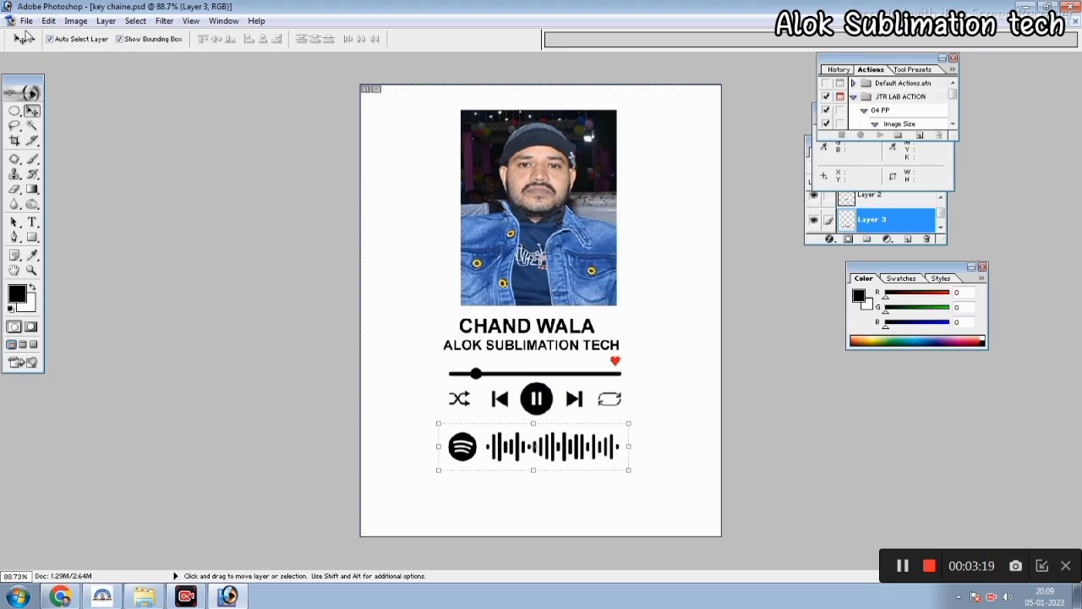
Save a JPEG copy of the keychain design named 11 on the Desktop at quality 12 (Maximum), Progressive with 3 scans.
left_click(26, 21)
left_click(42, 142)
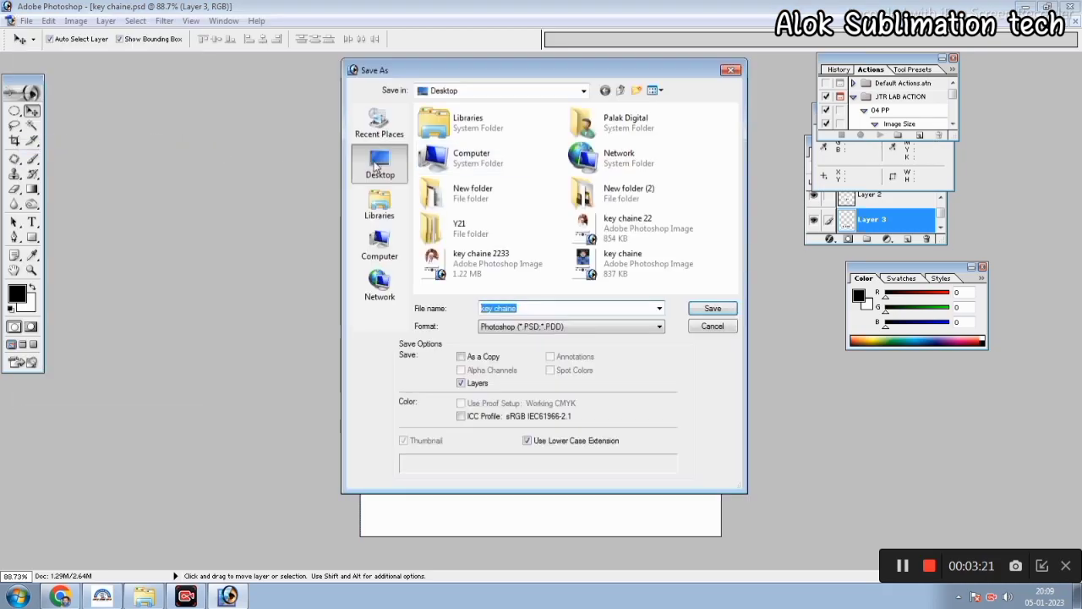
left_click(566, 327)
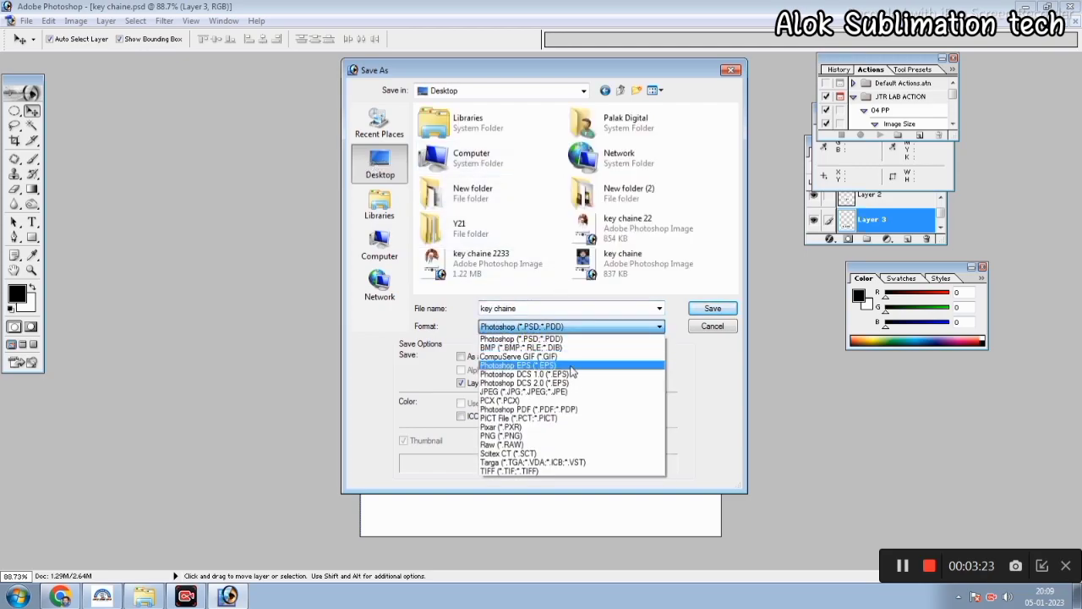
left_click(562, 393)
left_click(535, 310)
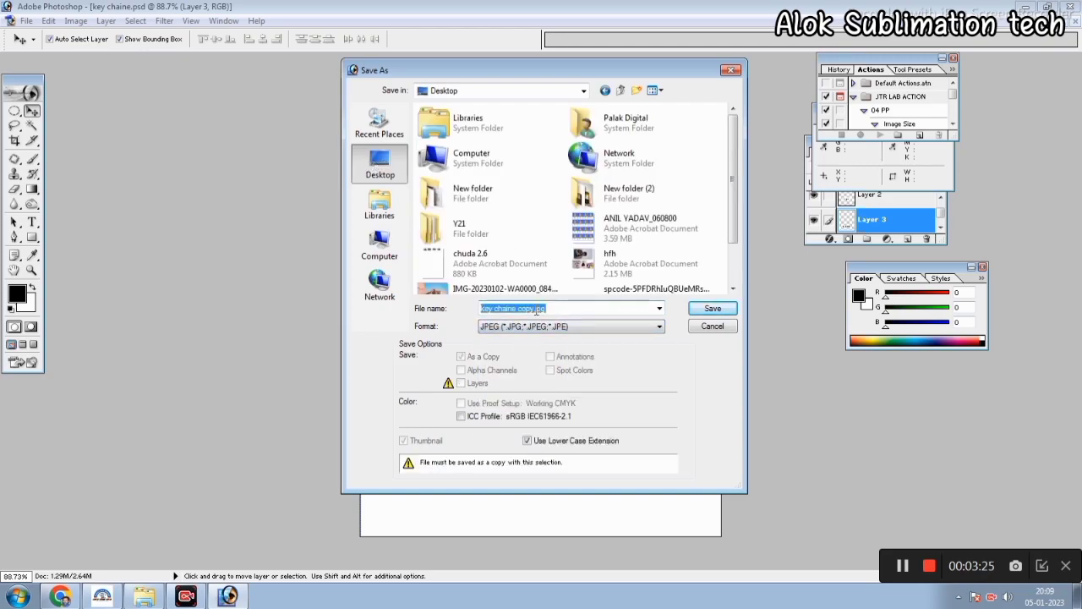
double_click(575, 307)
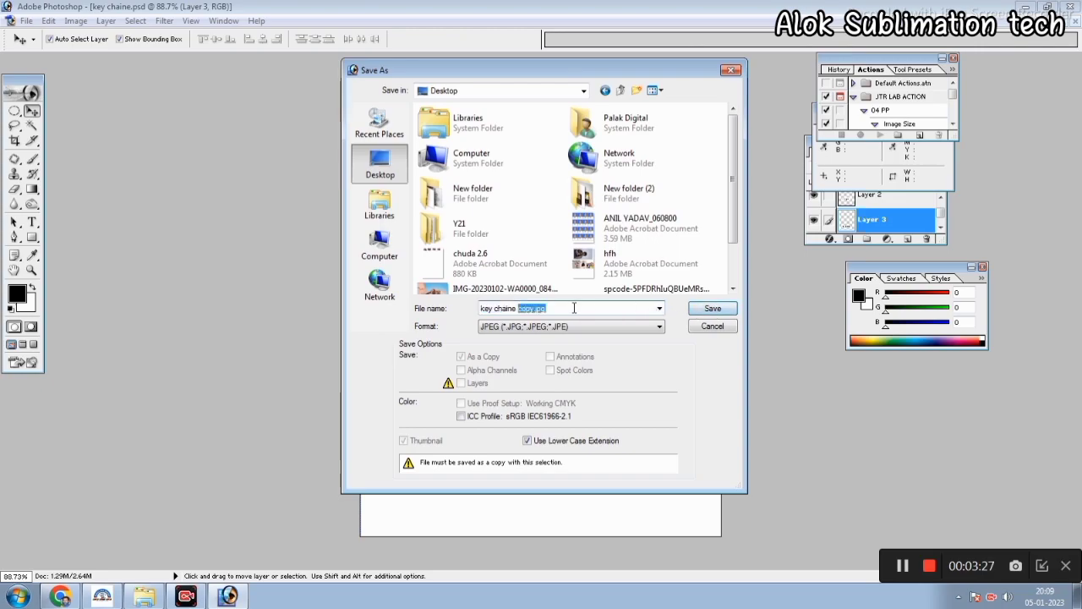
type("1")
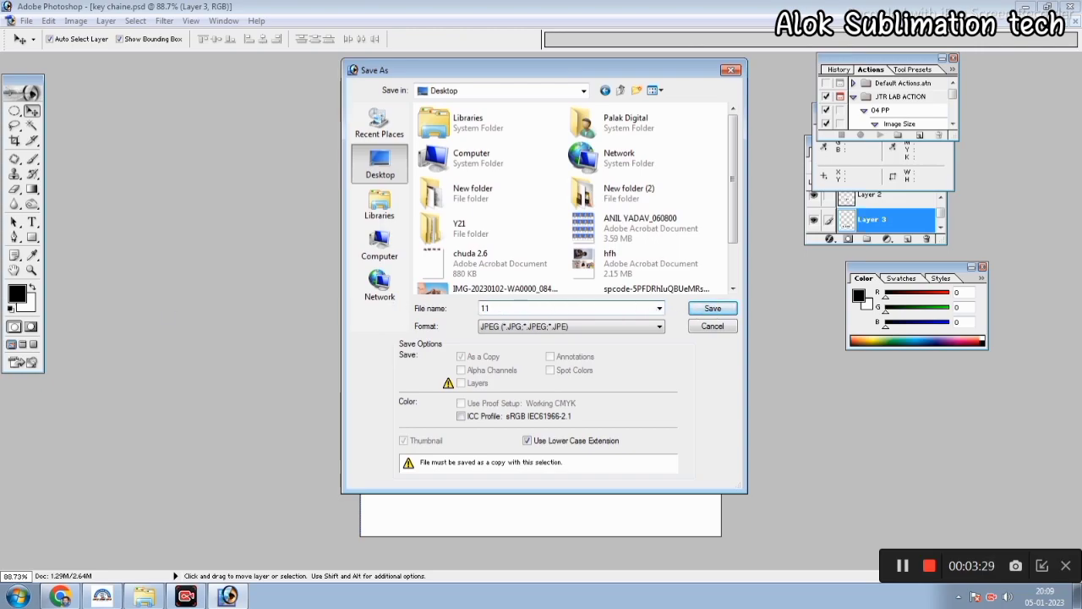
type("1")
left_click(713, 308)
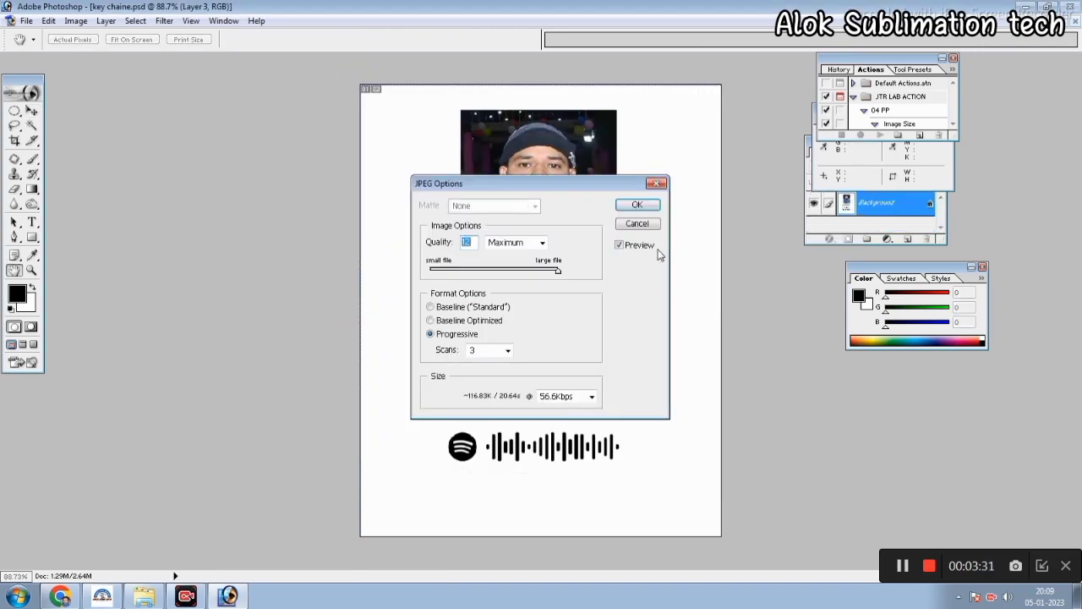
left_click(647, 209)
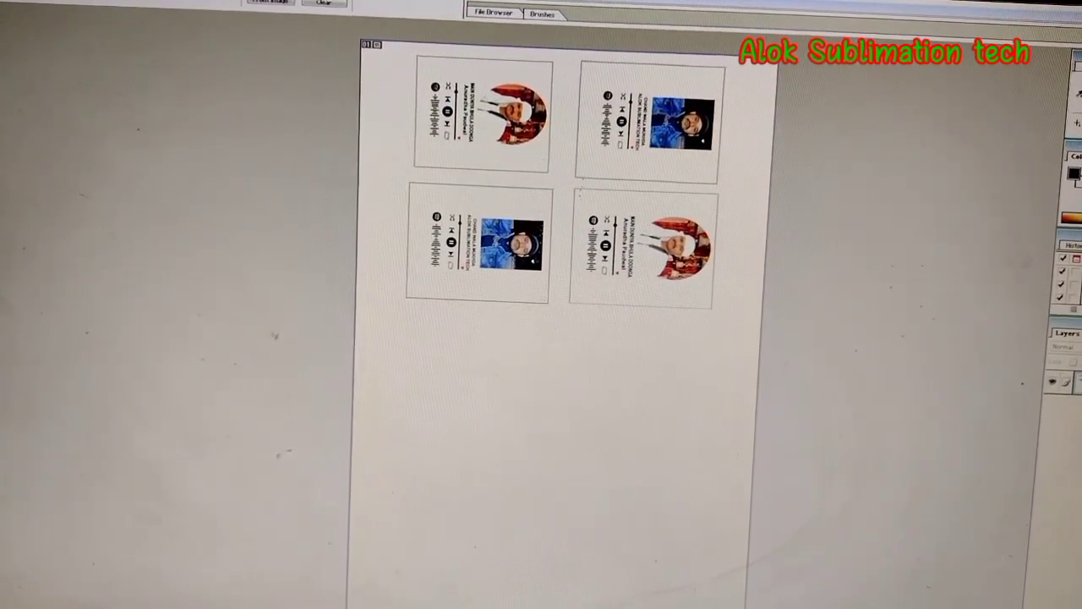
Start printing the sheet of four keychain designs through Print with Preview, choosing EPSON L130 Series as the printer.
key("alt+f")
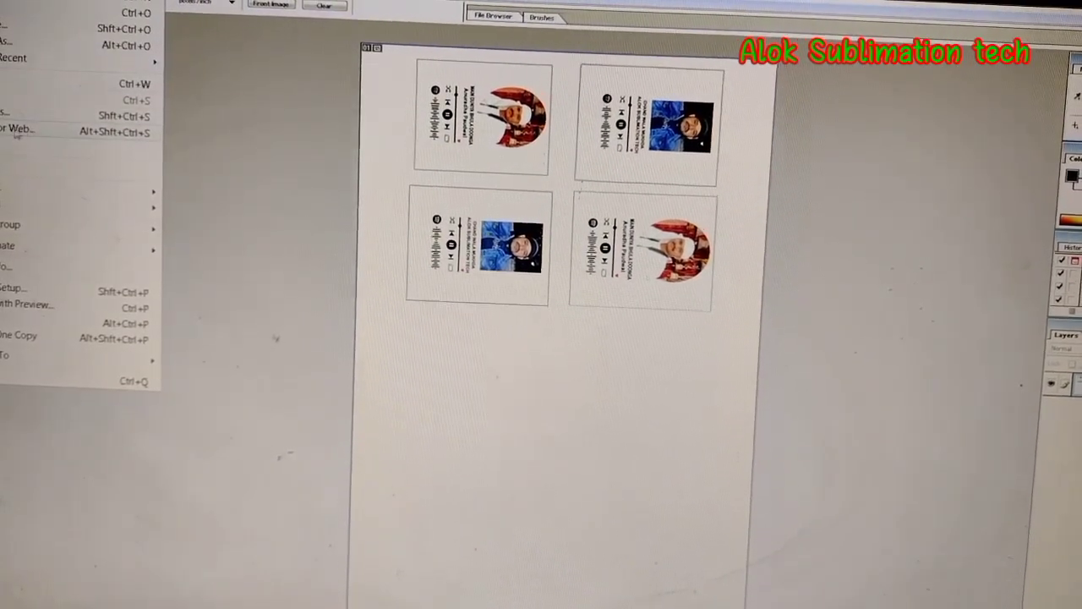
mouse_move(14, 240)
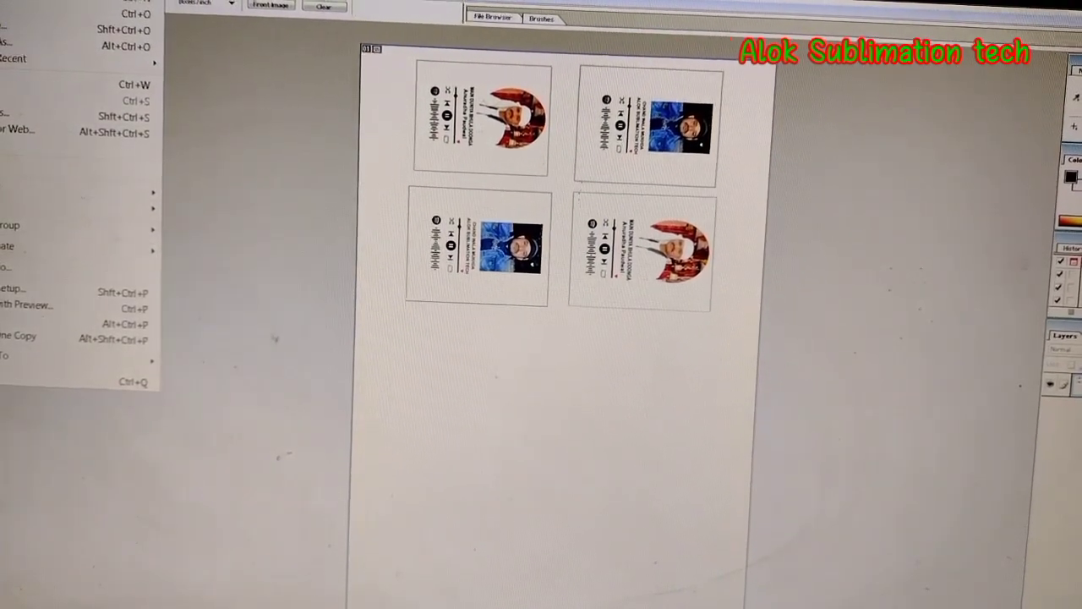
mouse_move(12, 191)
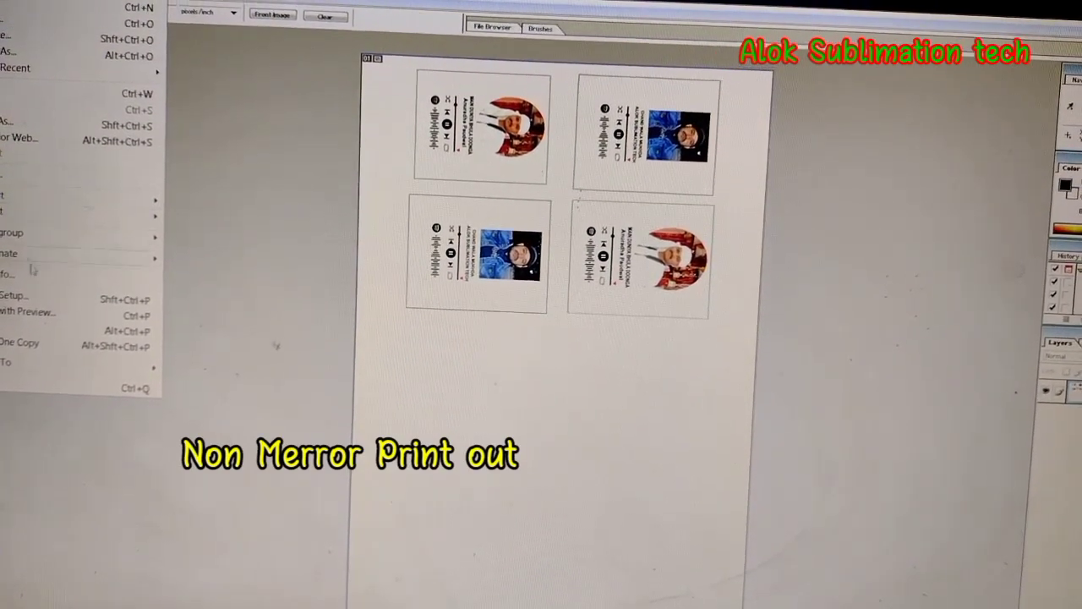
left_click(84, 311)
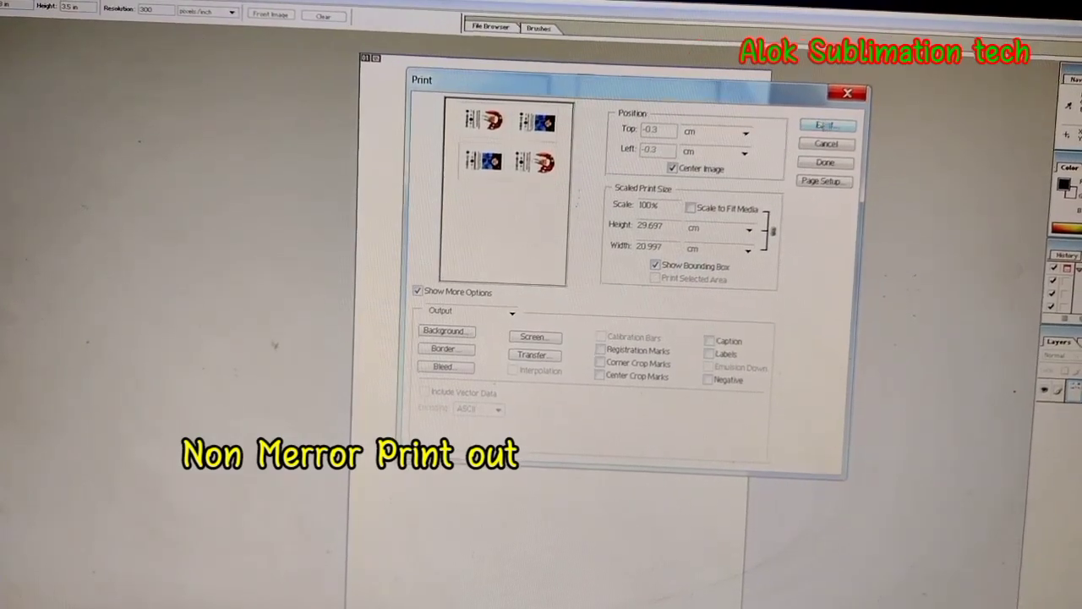
left_click(827, 124)
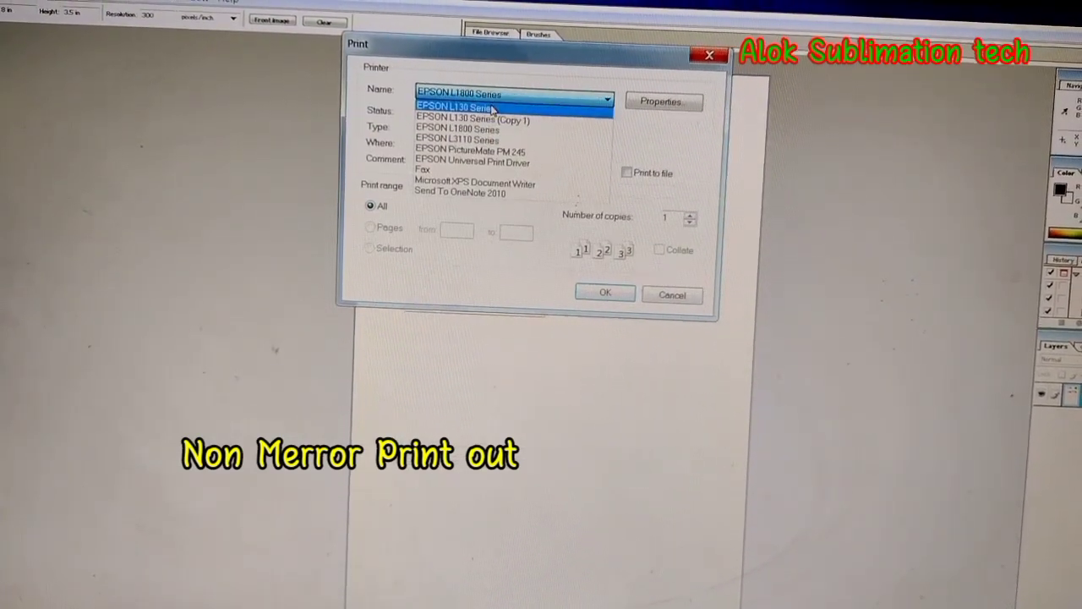
Set the printer properties to A4 210 x 297 mm document size, Epson Matte paper and High quality.
left_click(663, 100)
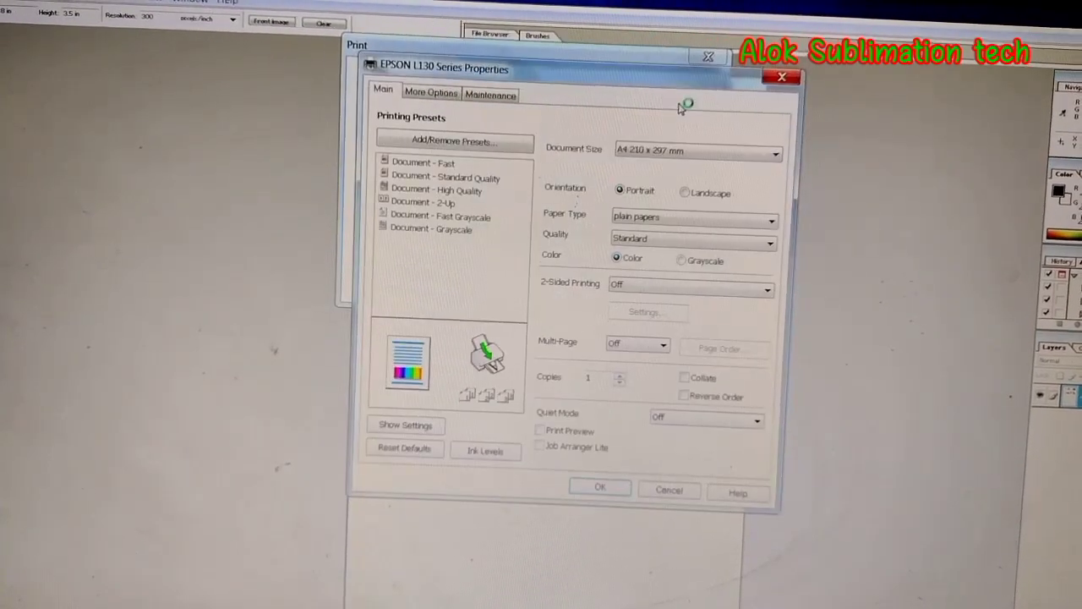
left_click(681, 158)
left_click(677, 156)
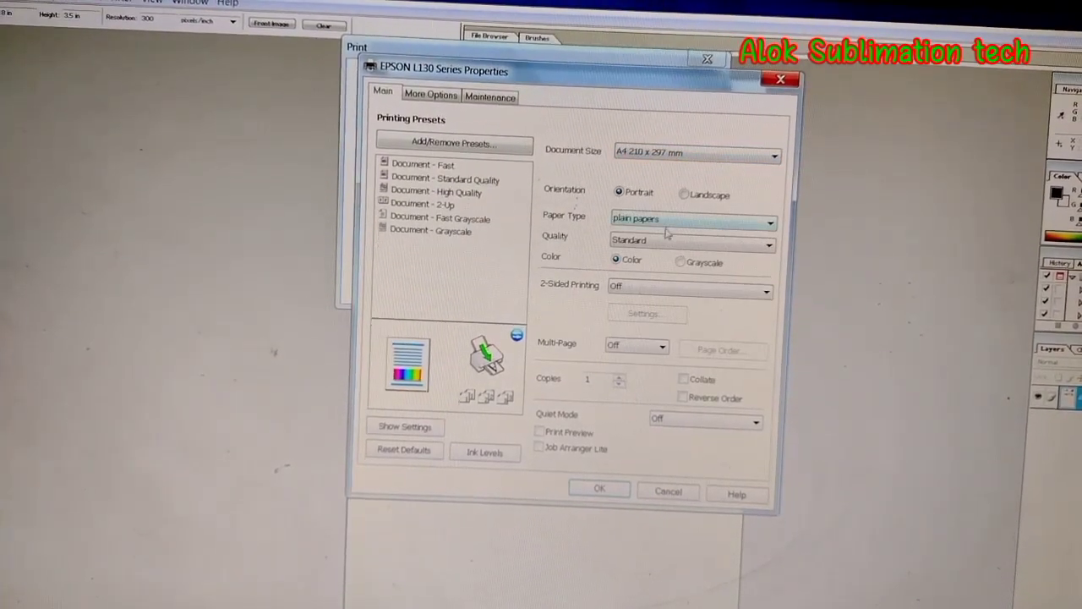
left_click(636, 241)
left_click(632, 237)
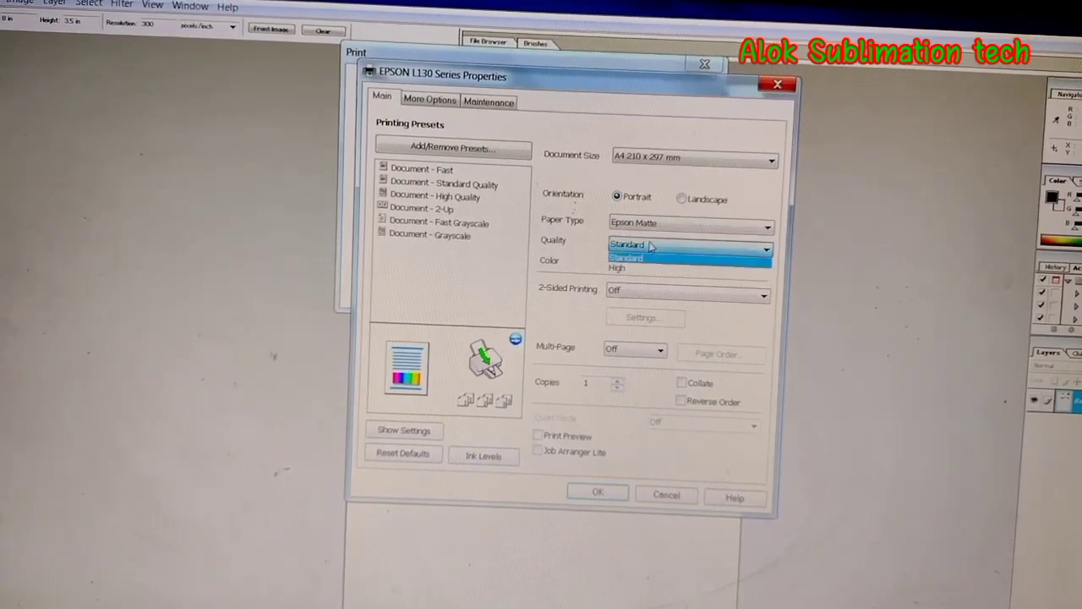
left_click(624, 269)
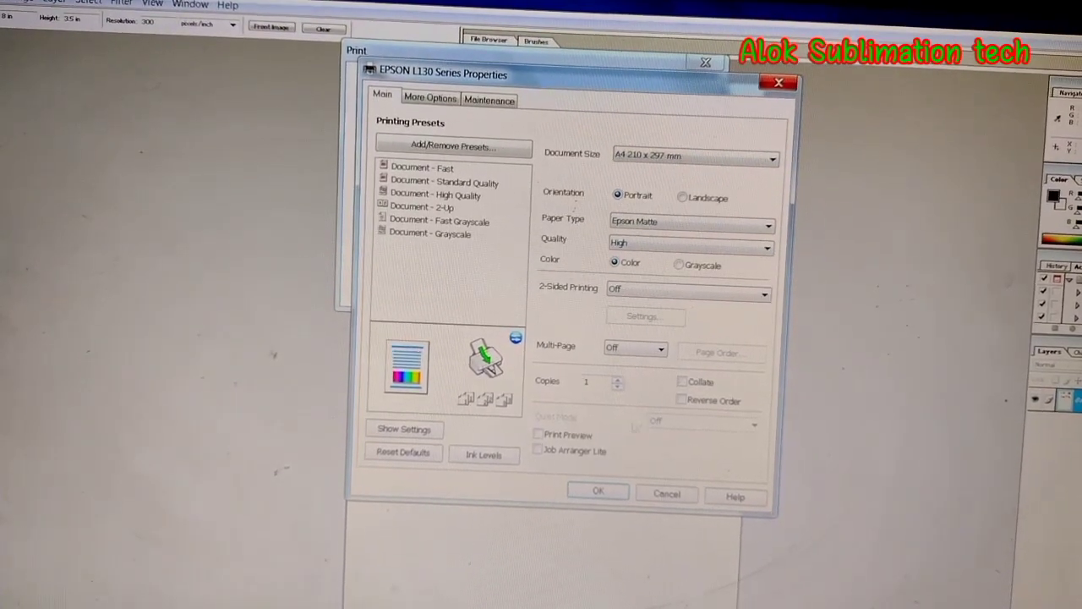
left_click(596, 495)
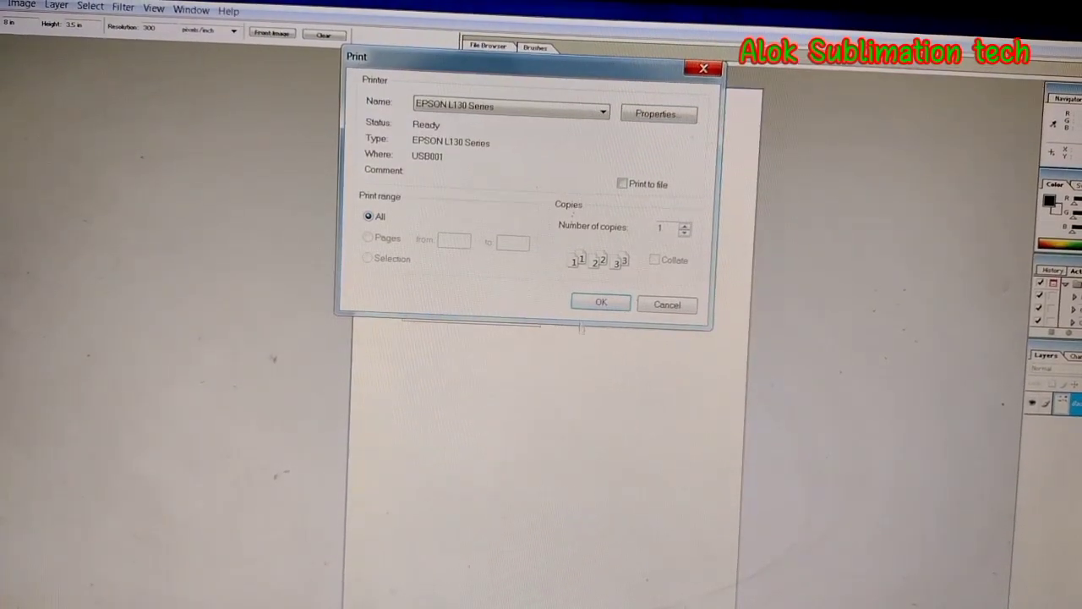